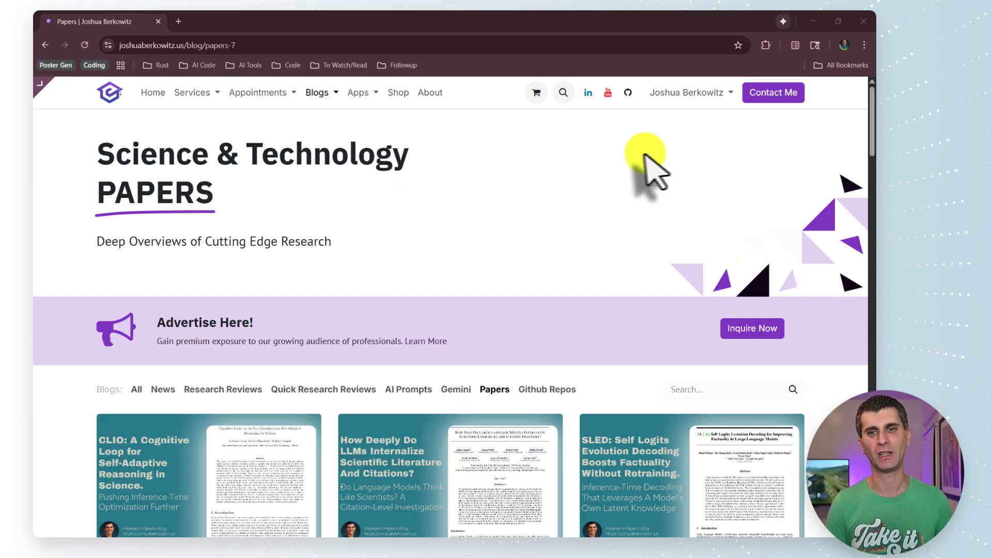
Open Gemini on the Papers blog page, and reposition and resize its window so the page stays visible behind it.
scroll(647, 165, "down", 5)
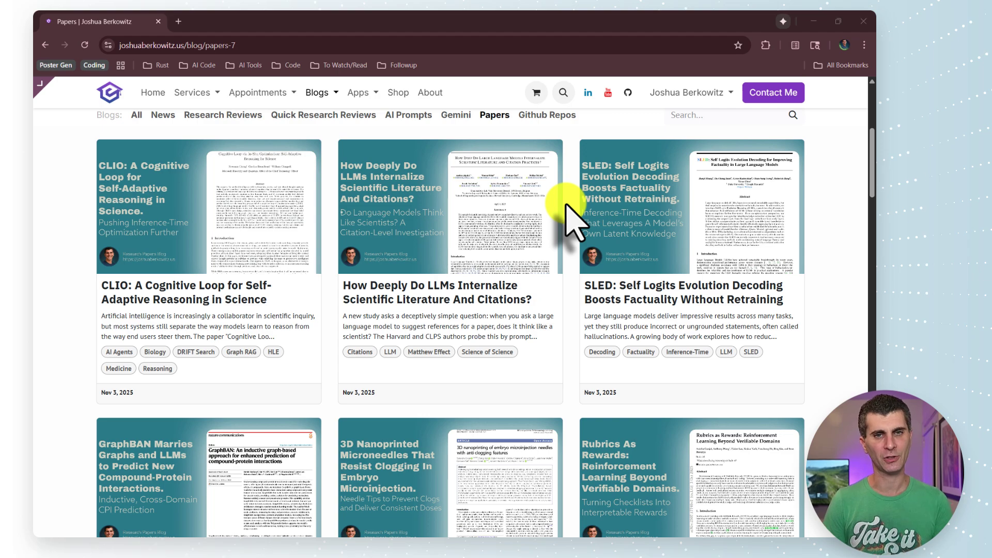
scroll(574, 147, "up", 5)
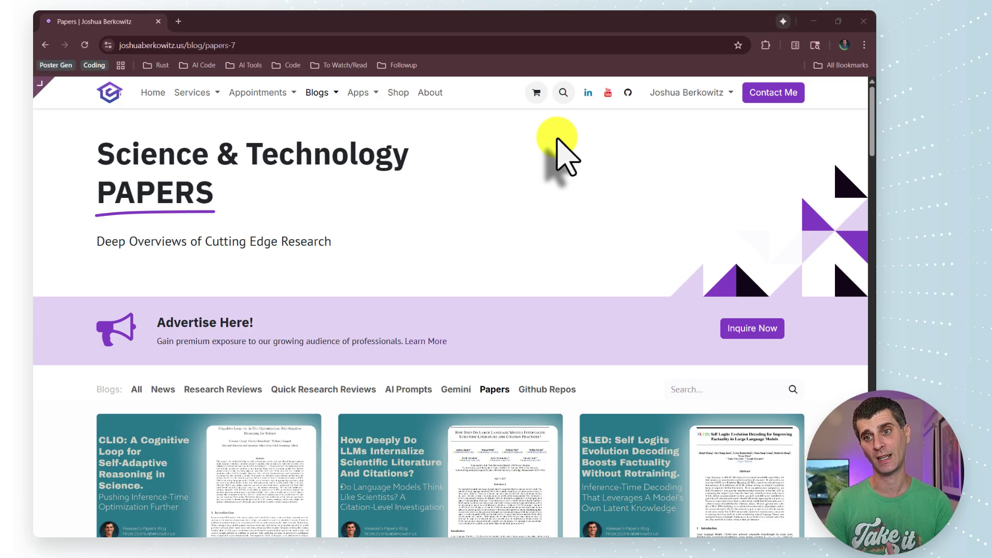
left_click(782, 22)
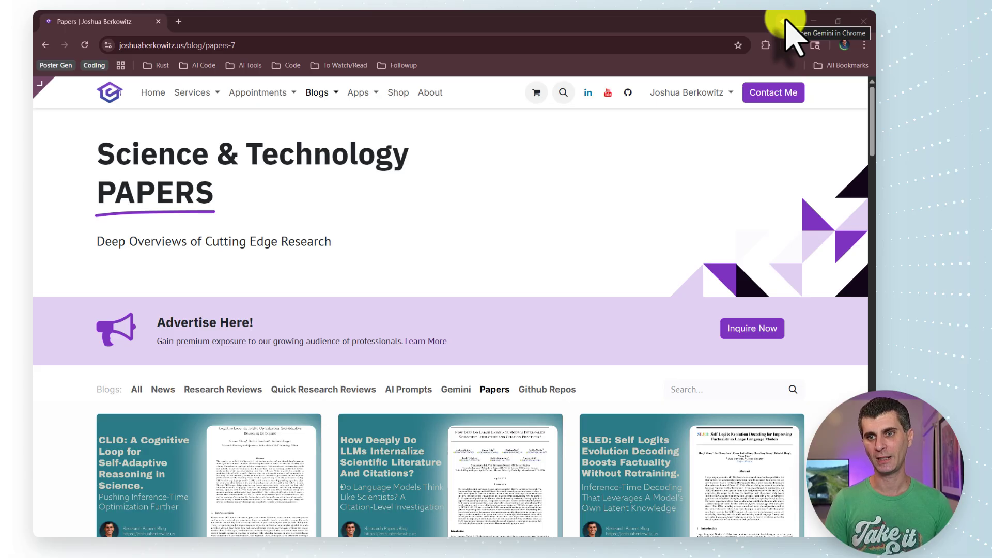
left_click(784, 21)
left_click_drag(649, 67, 523, 169)
left_click_drag(638, 331, 775, 504)
left_click_drag(516, 164, 515, 75)
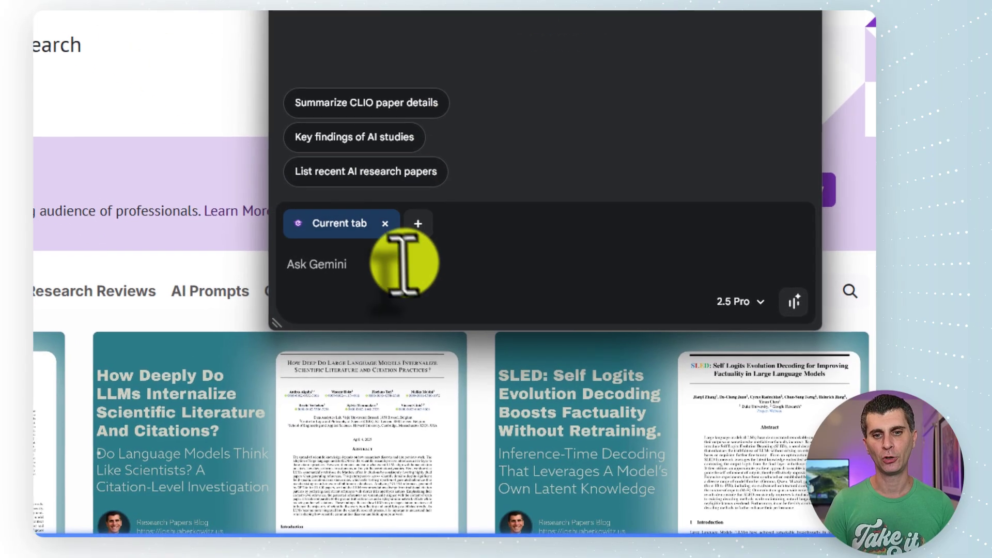
left_click(533, 372)
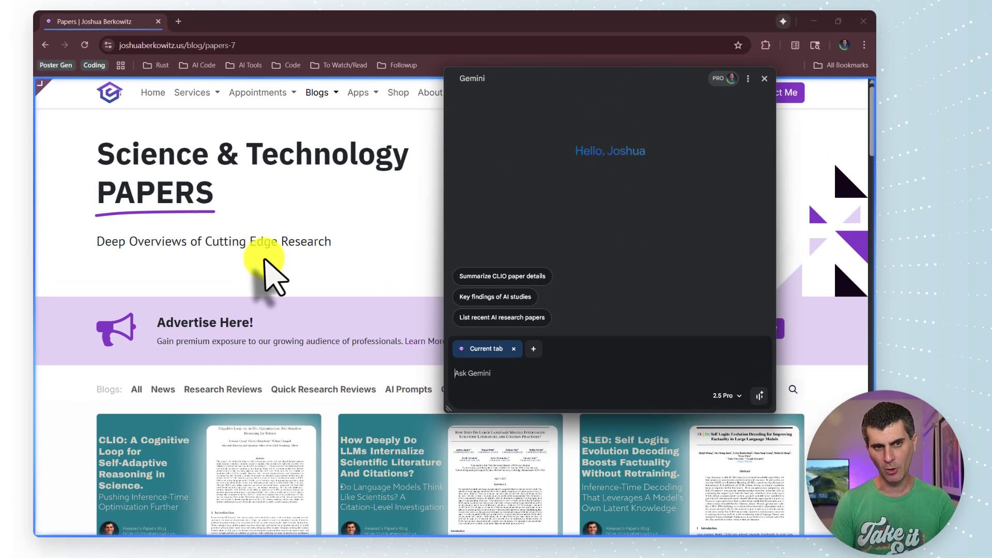
Look through the article cards on the Papers page, checking the view counts shown on them.
scroll(269, 279, "down", 5)
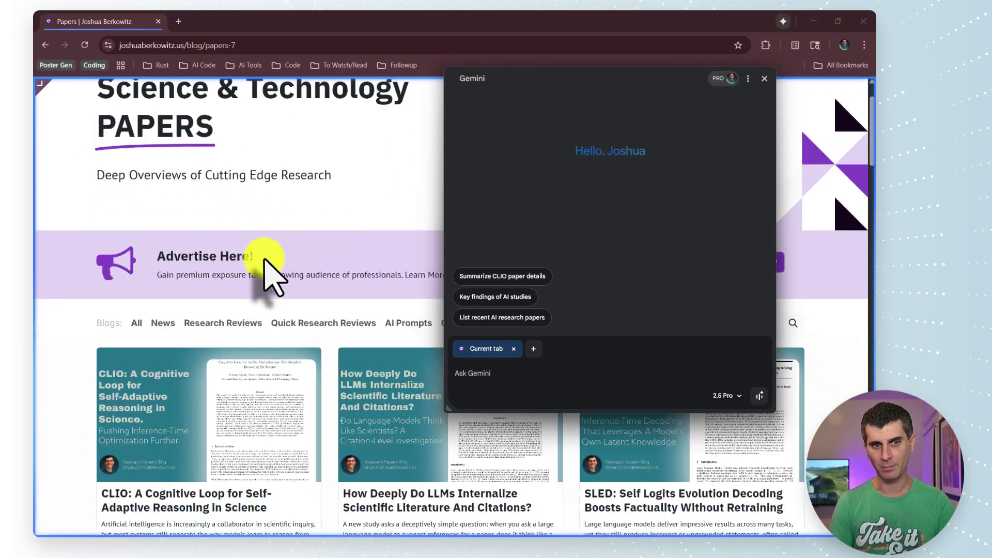
scroll(301, 310, "down", 3)
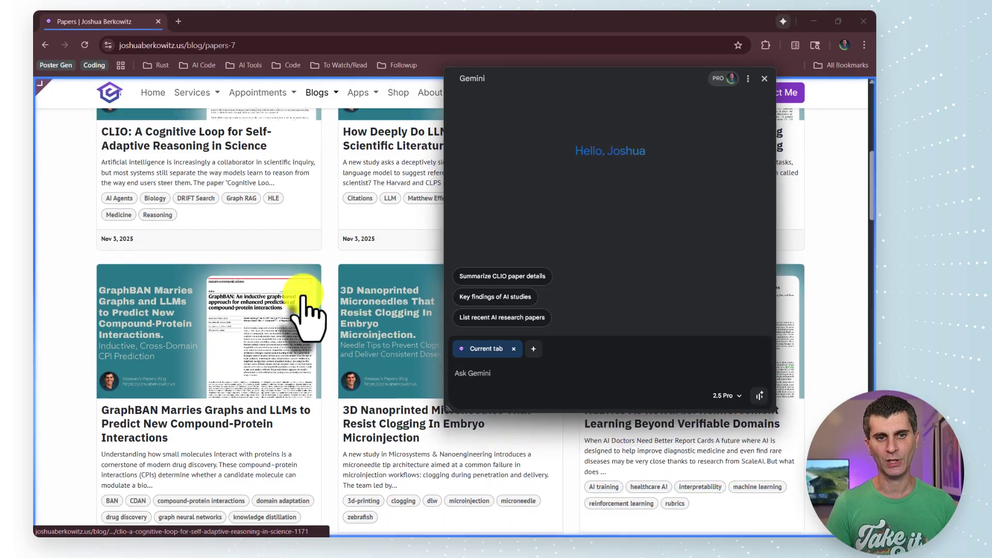
scroll(307, 316, "down", 3)
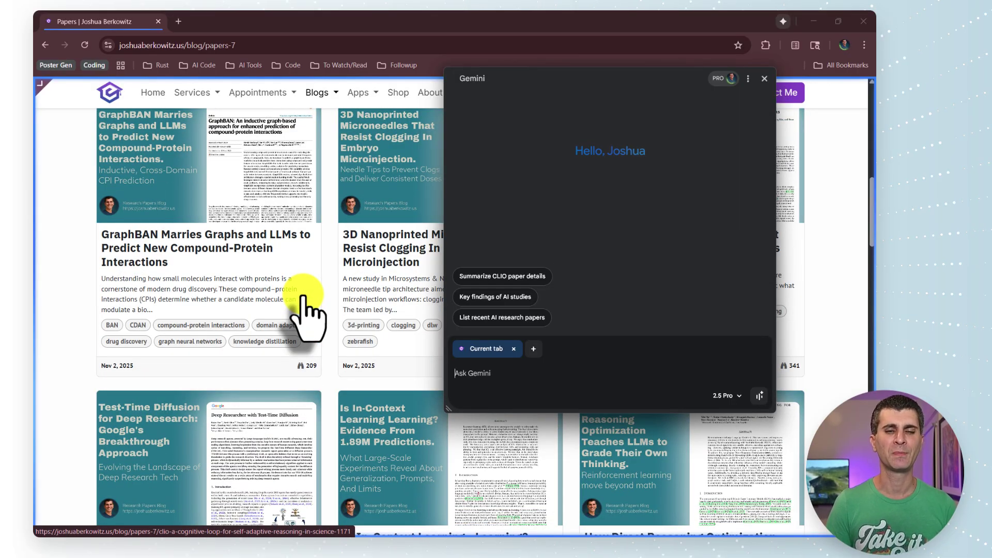
scroll(305, 310, "down", 3)
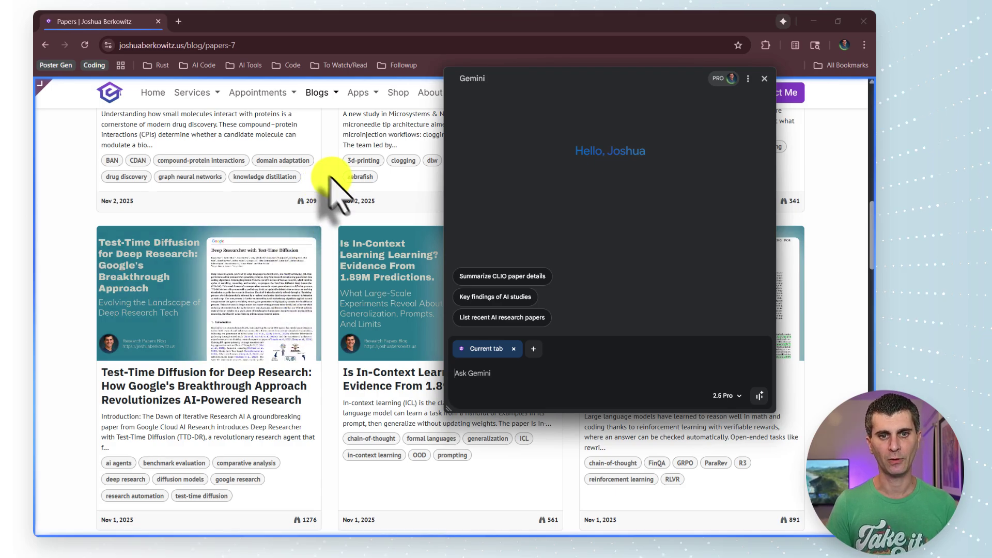
scroll(341, 223, "down", 2)
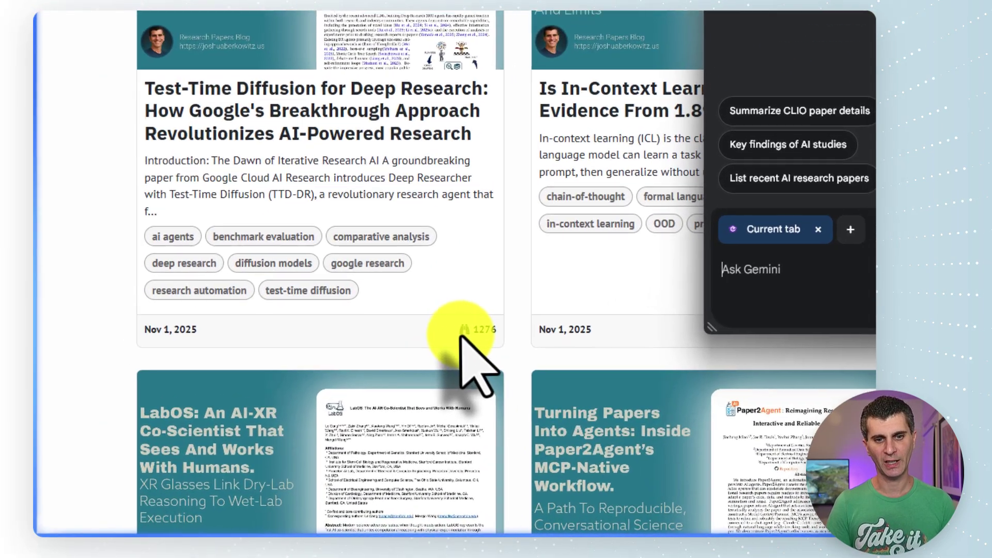
scroll(554, 149, "down", 9)
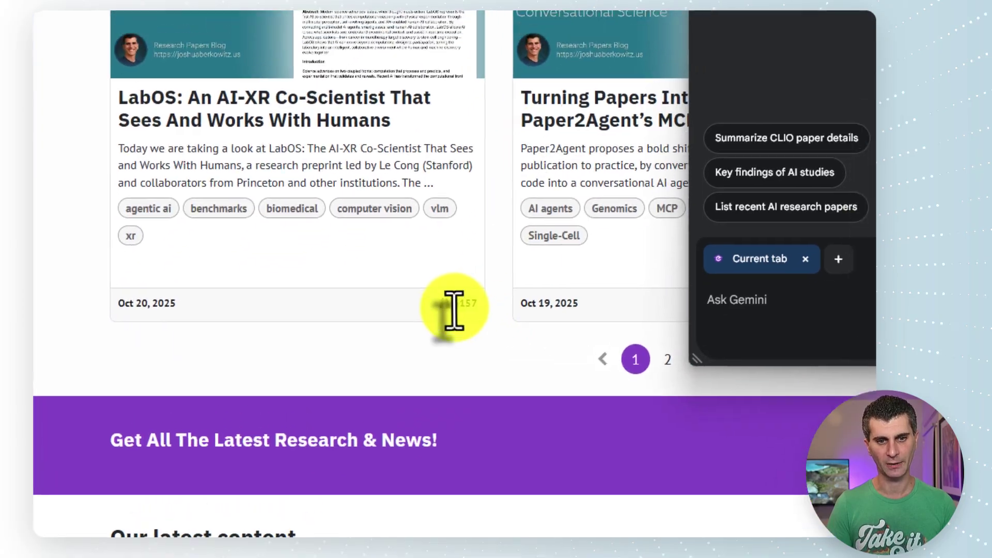
scroll(414, 315, "up", 5)
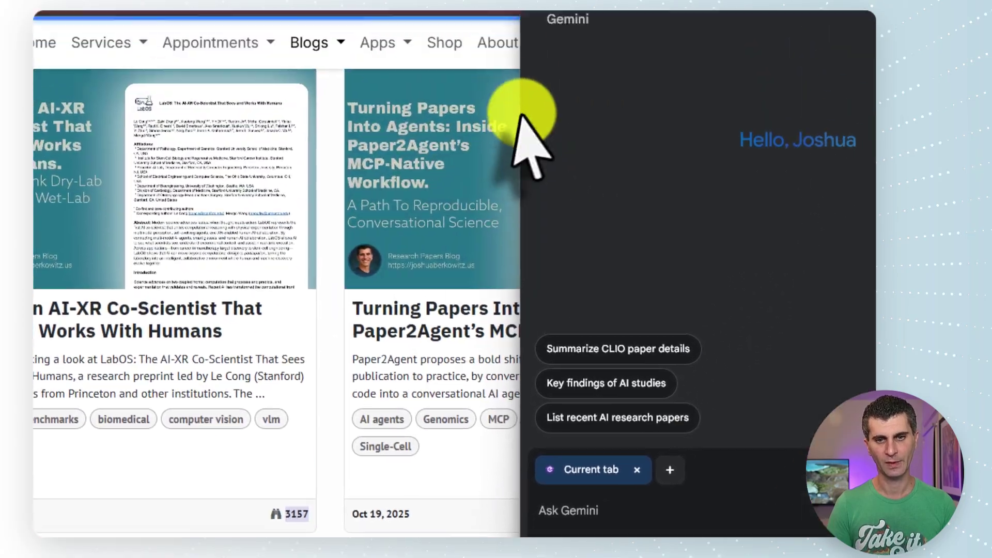
scroll(436, 258, "up", 10)
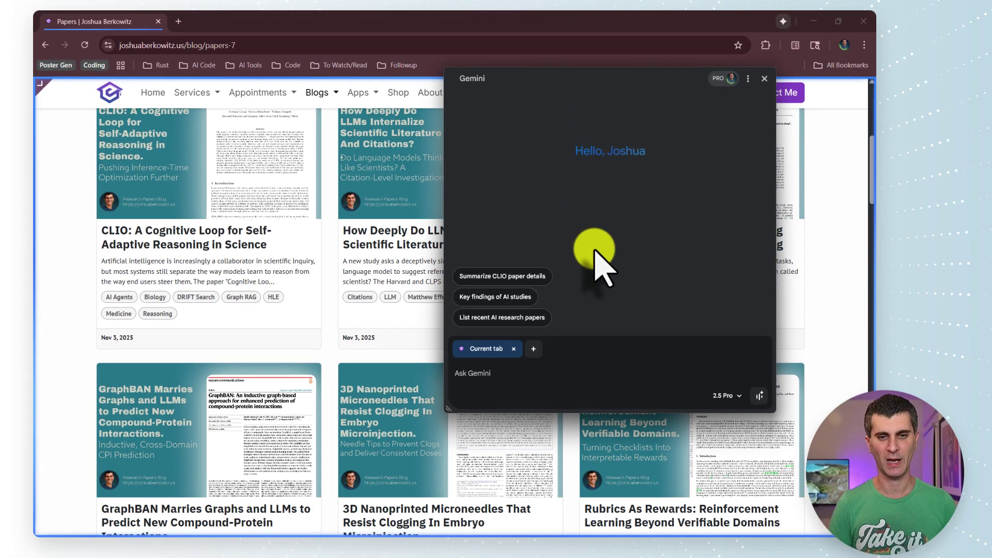
Ask Gemini how many views all articles on this page have accumulated, using each card's bottom-right number, with a table of article names and view counts.
type("How many views has thi")
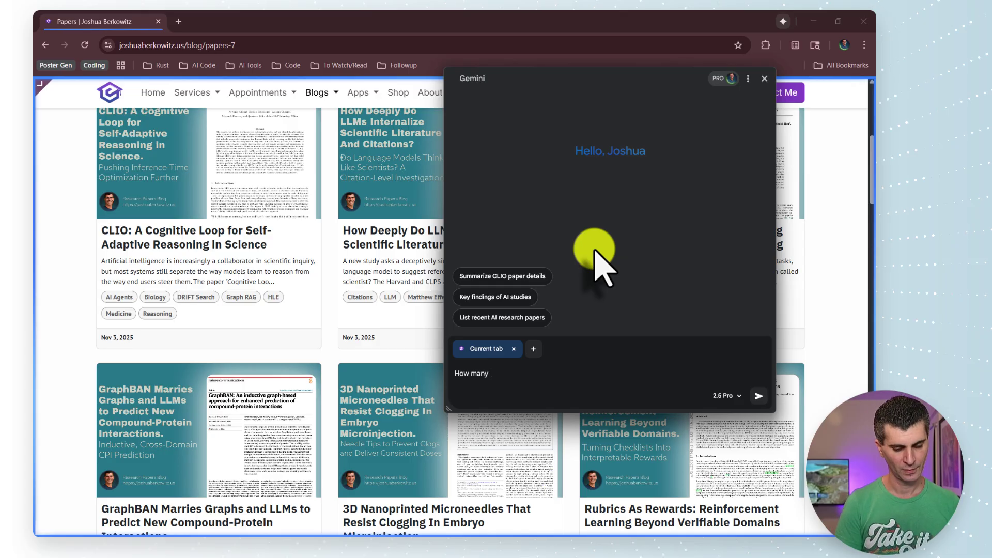
key("BackSpace")
key("BackSpace")
key("BackSpace")
type("ve all the articles on this page accumulate")
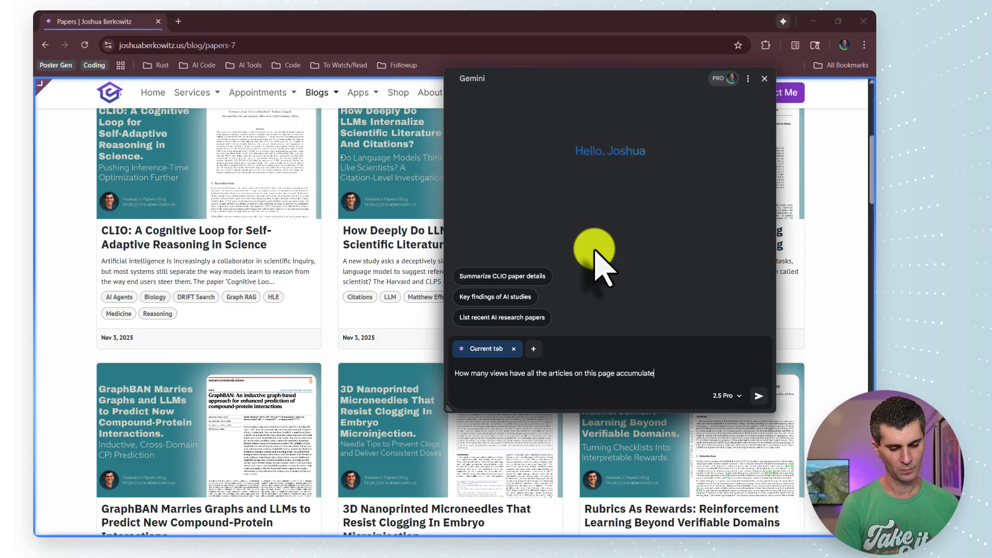
type("d so far. You can use the number in the bottom right of the item card. Please create a table with the article")
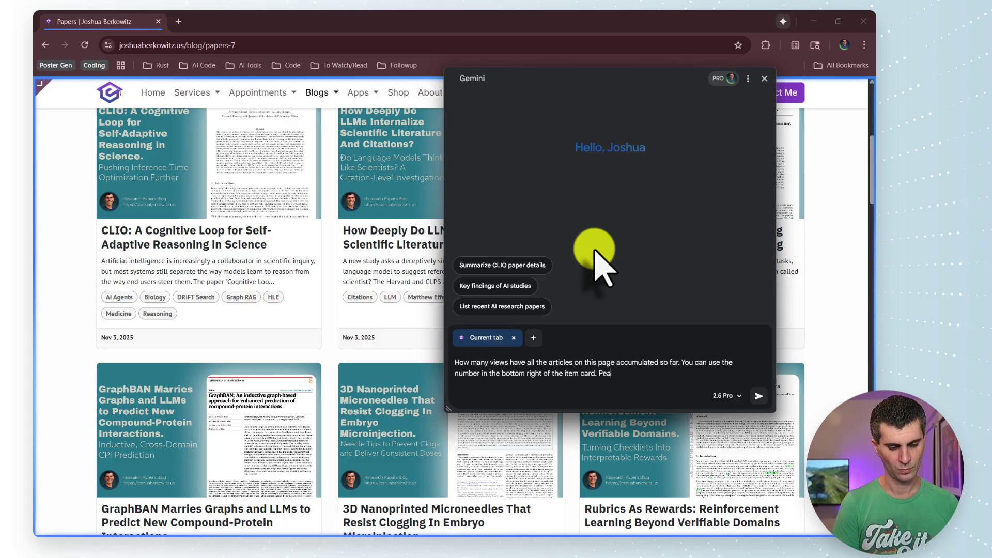
type(" names and their view counts")
key("Return")
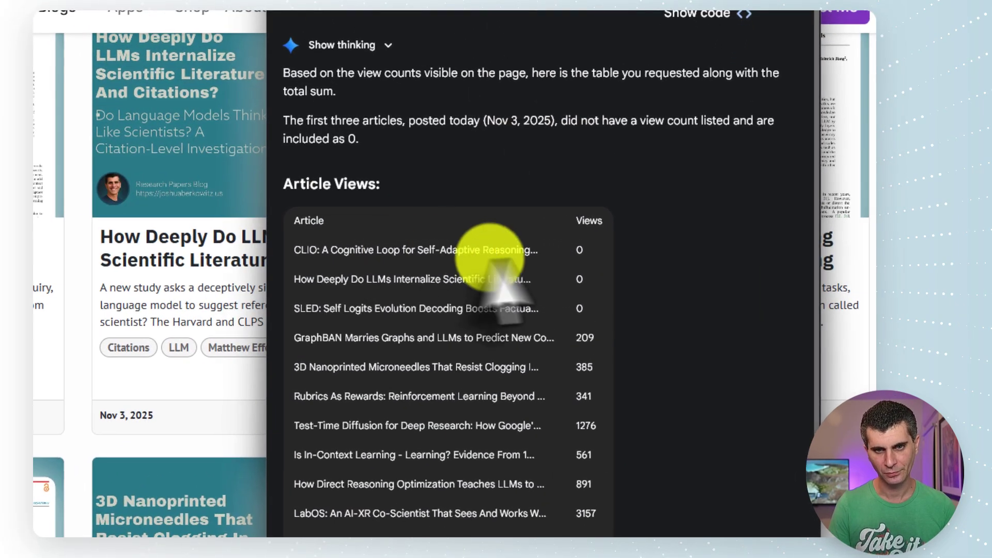
Review Gemini's article views table and accumulated total, and close the Gemini window.
scroll(492, 264, "down", 3)
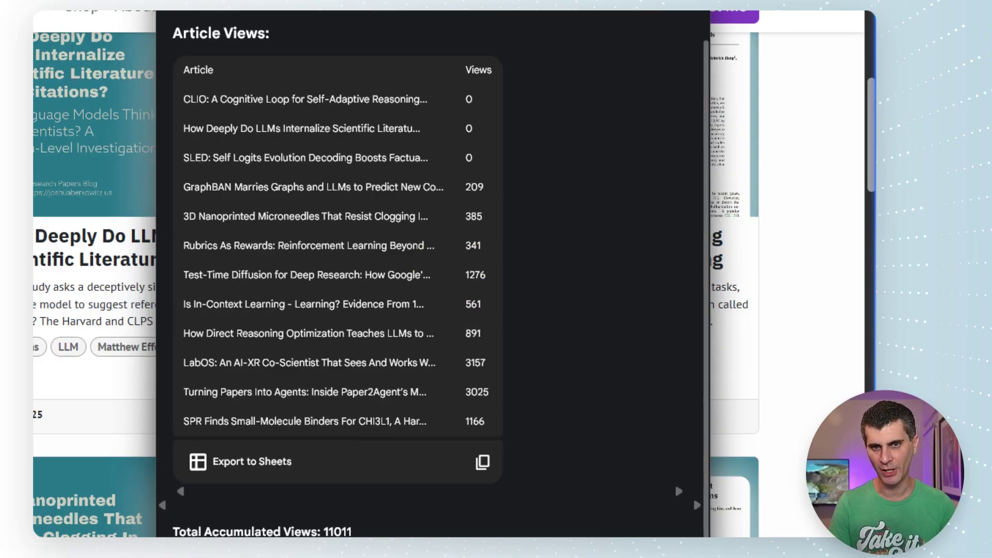
scroll(215, 179, "up", 4)
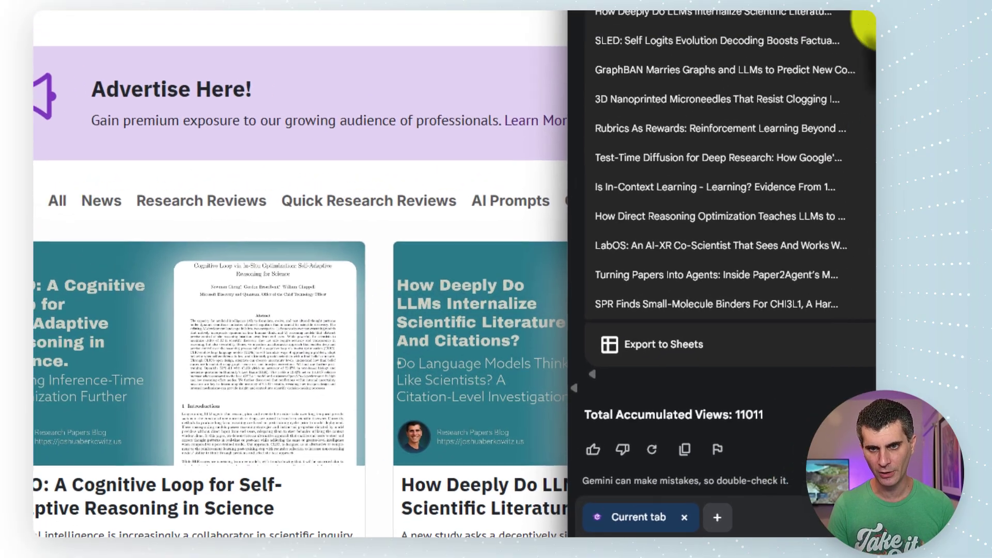
scroll(822, 106, "up", 5)
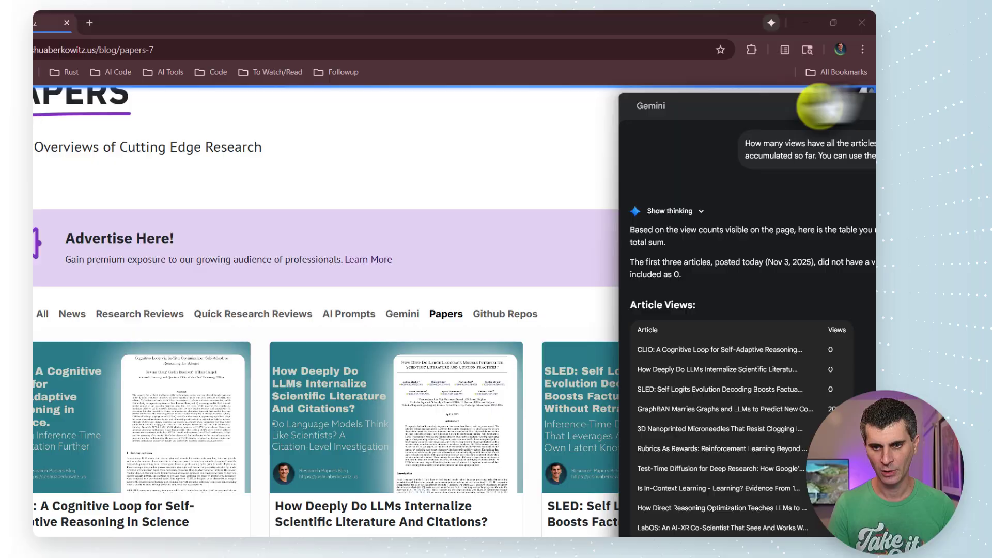
left_click(863, 104)
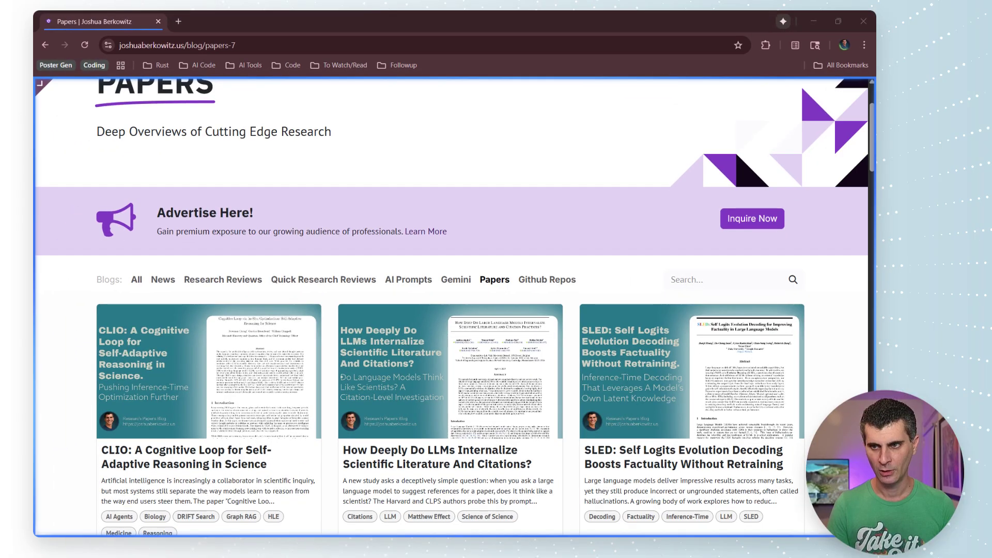
Reopen the Gemini window and position it over the Papers page to compare its table with the article cards' view counts.
scroll(427, 321, "down", 5)
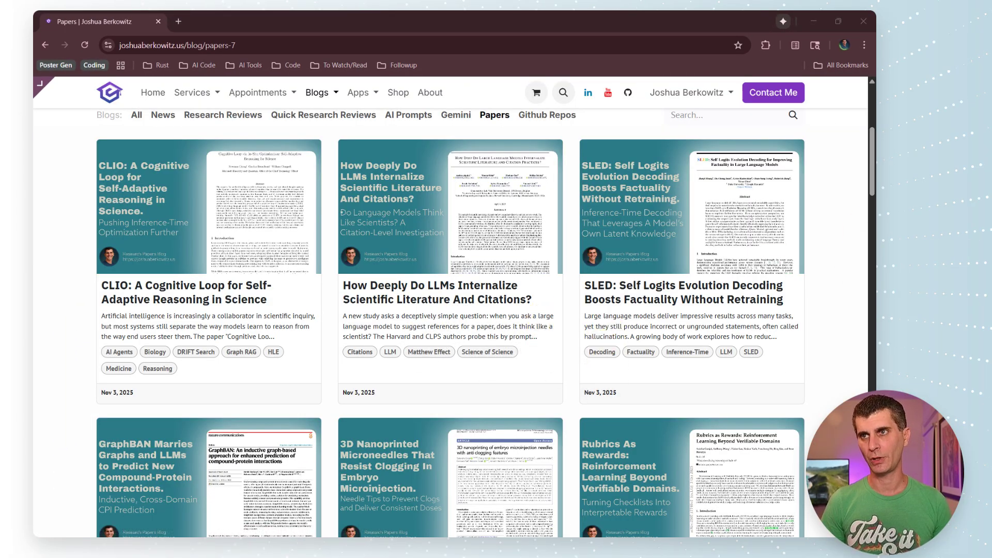
left_click(783, 21)
left_click_drag(600, 67, 537, 24)
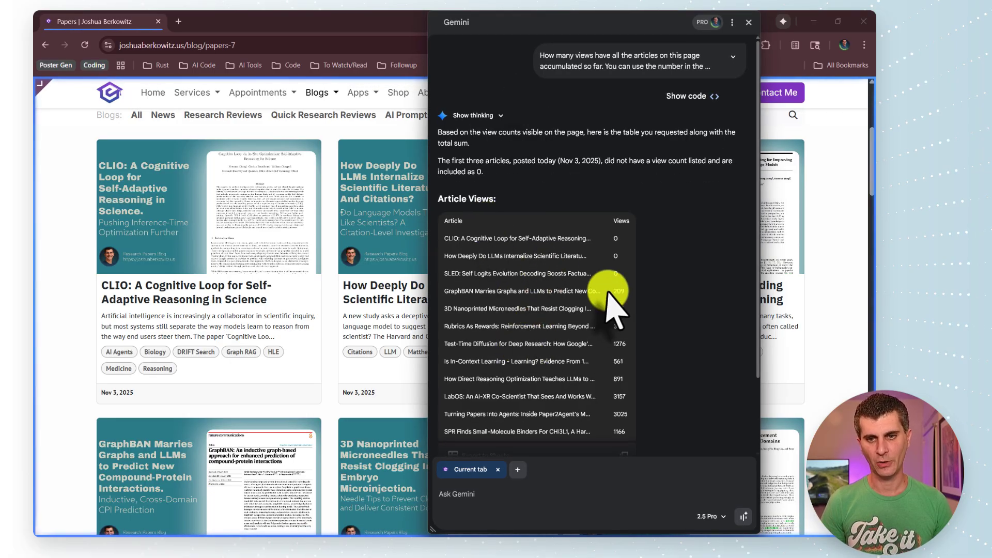
scroll(290, 292, "down", 4)
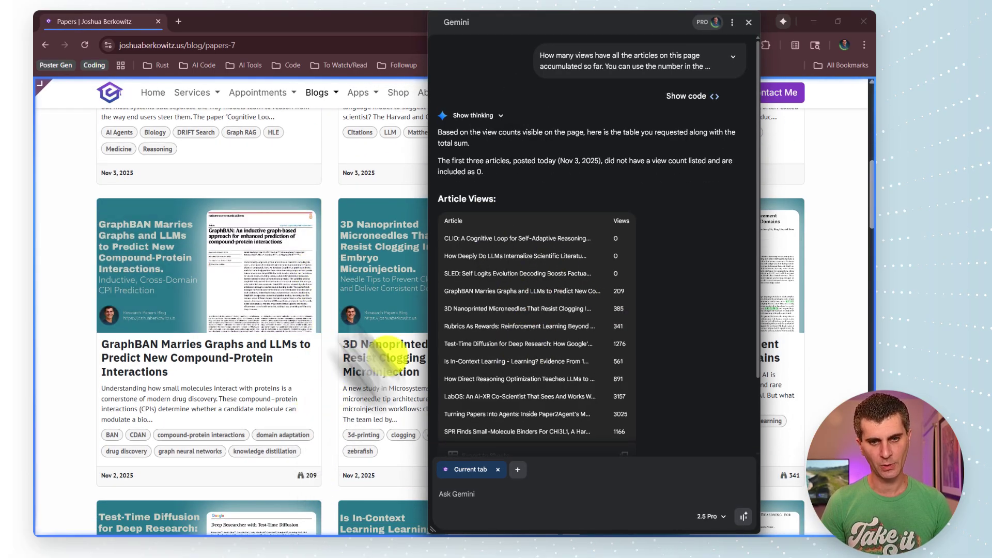
scroll(337, 309, "down", 12)
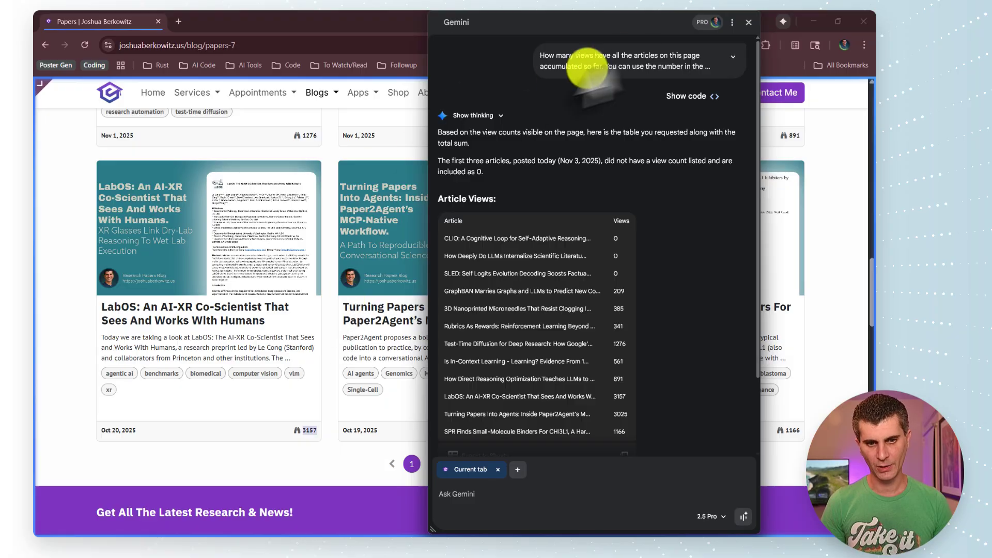
left_click_drag(609, 23, 442, 23)
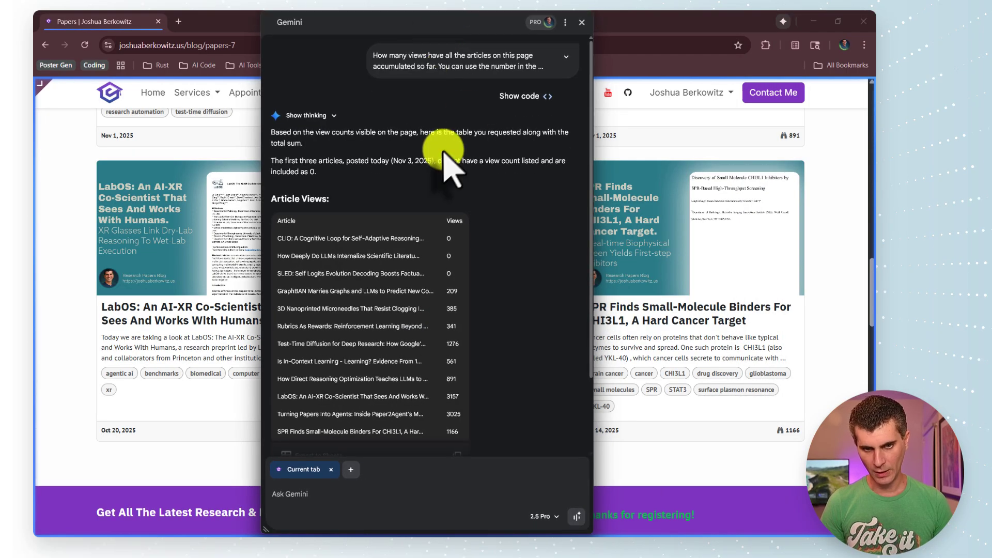
Examine the end of Gemini's response and highlight the total accumulated views figure below the table.
scroll(450, 343, "down", 2)
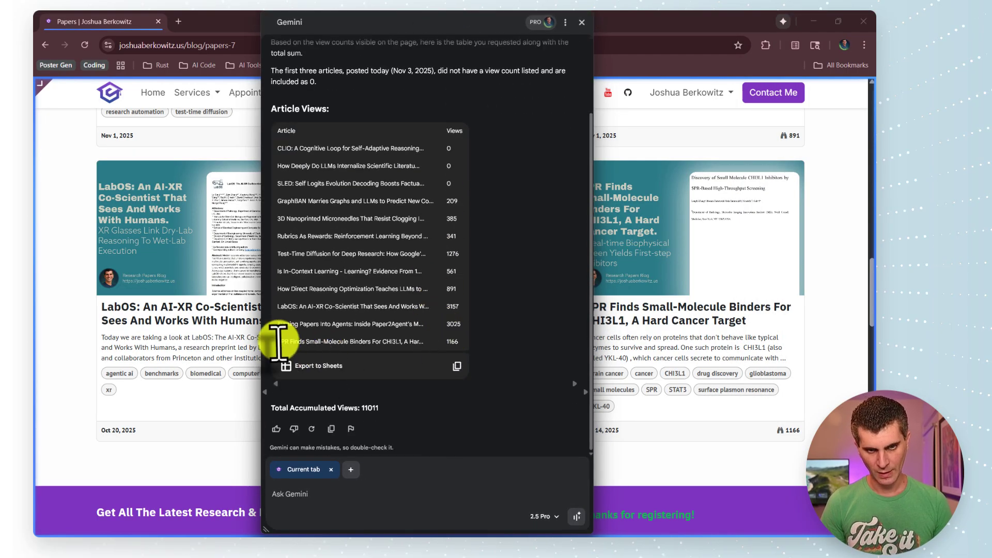
left_click_drag(371, 25, 352, 24)
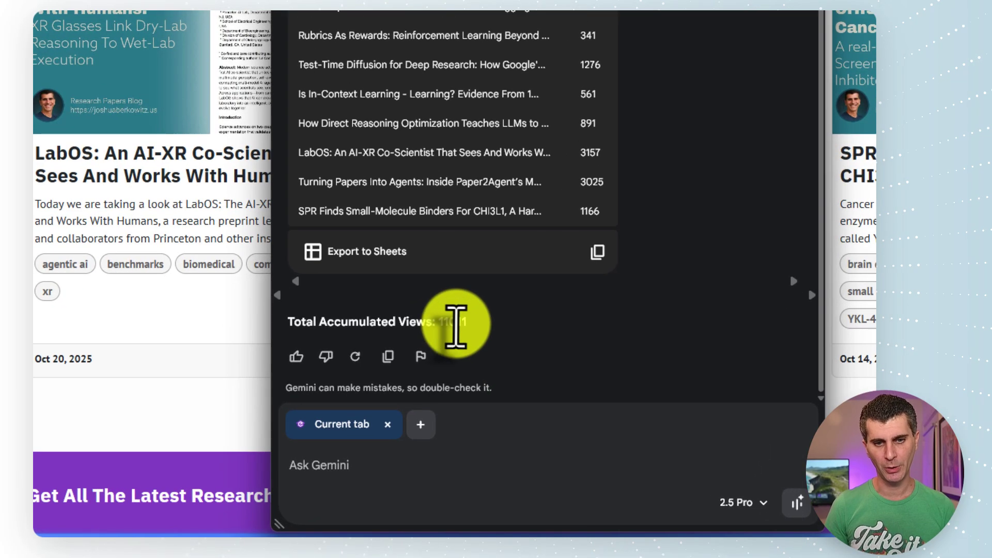
double_click(352, 409)
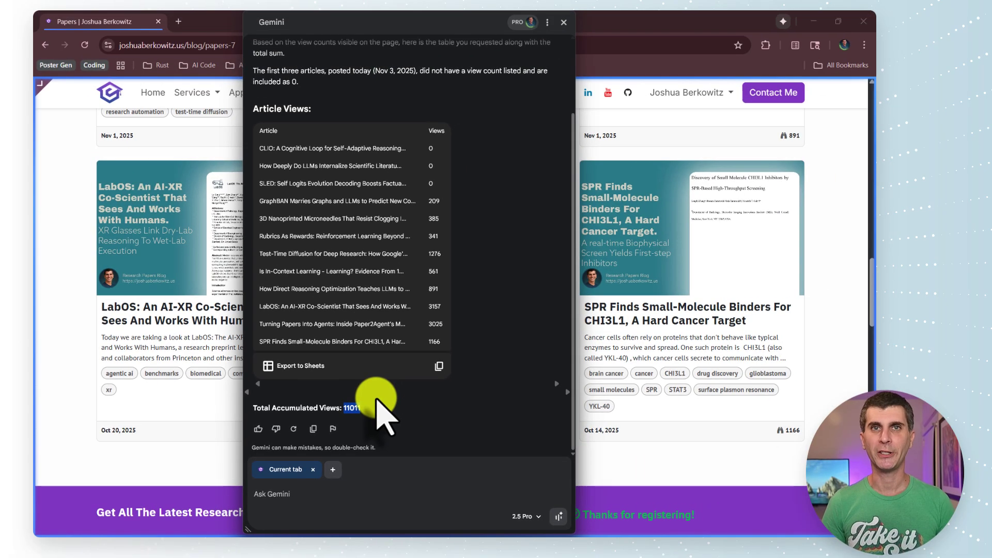
scroll(409, 323, "up", 2)
scroll(447, 362, "down", 2)
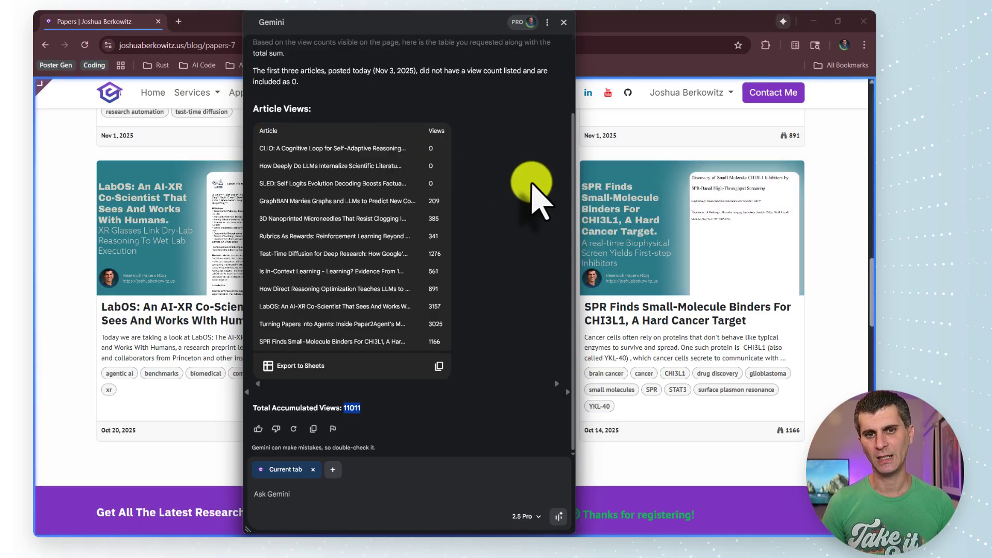
scroll(517, 189, "up", 2)
scroll(499, 113, "down", 3)
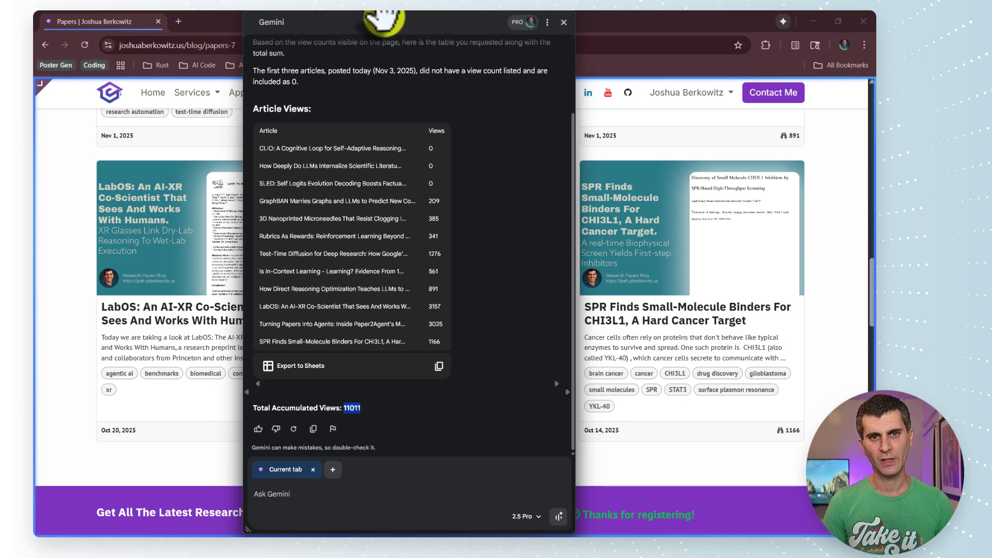
Move the Gemini window clear of the article cards, open the LabOS: An AI-XR Co-Scientist article and read past its Key Takeaways.
left_click_drag(387, 15, 674, 26)
left_click_drag(682, 21, 681, 20)
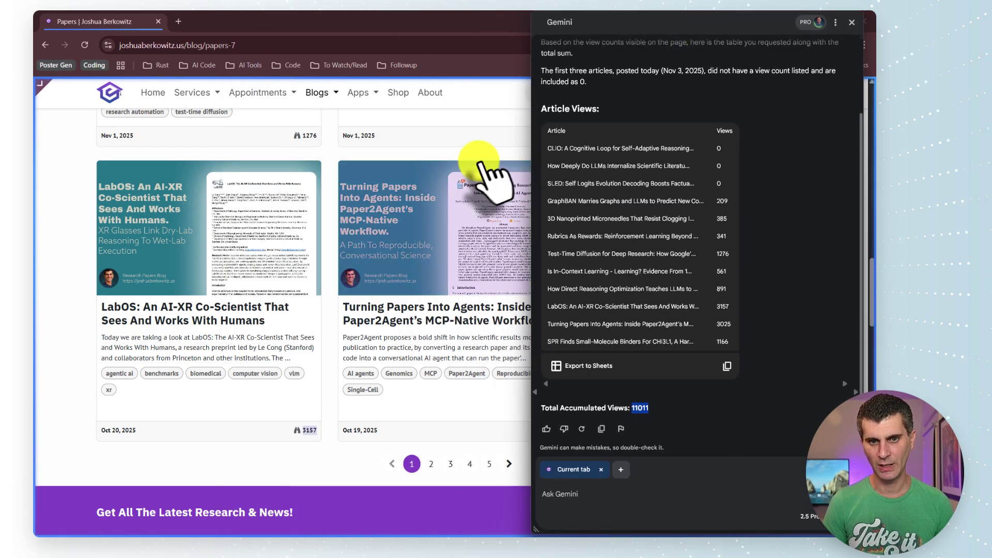
left_click(249, 220)
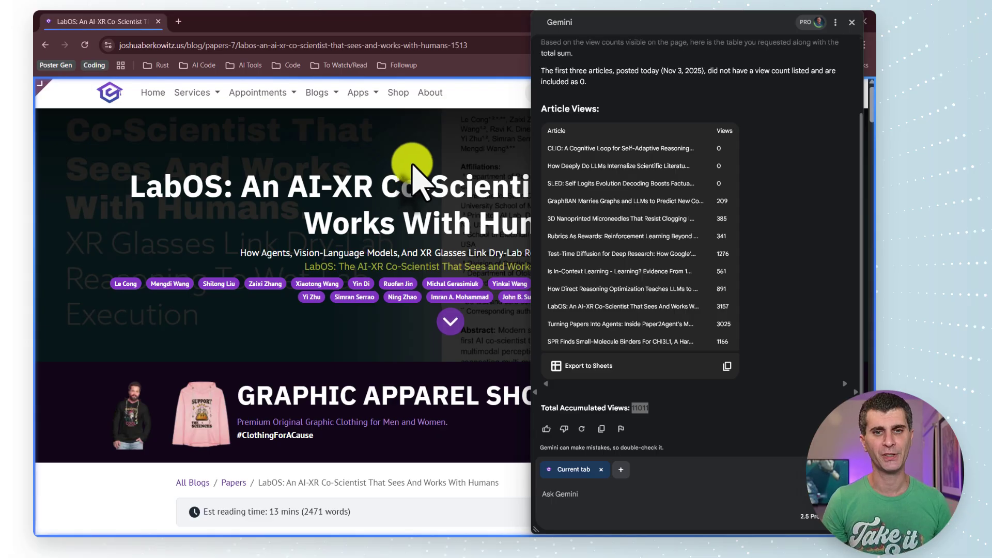
scroll(413, 164, "down", 10)
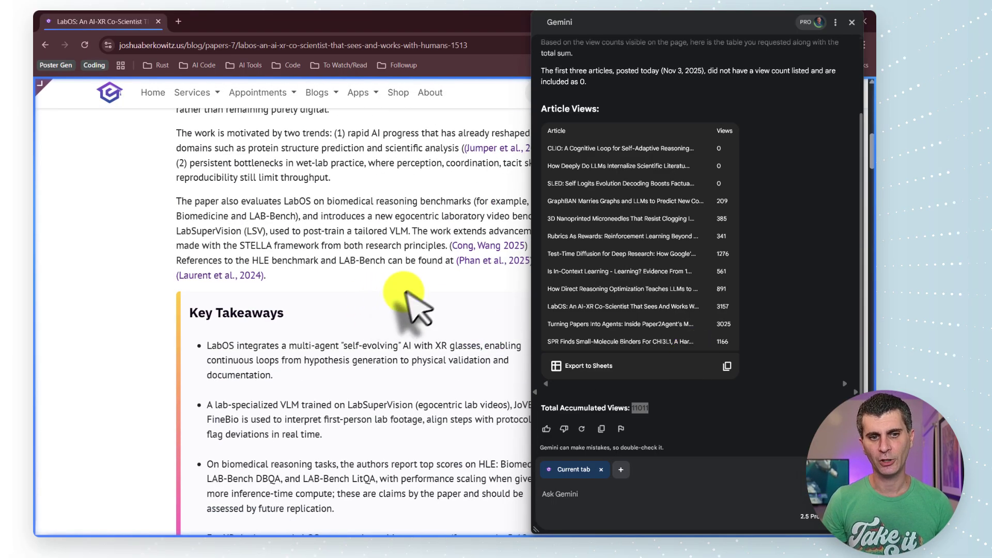
scroll(243, 255, "down", 2)
scroll(269, 228, "down", 5)
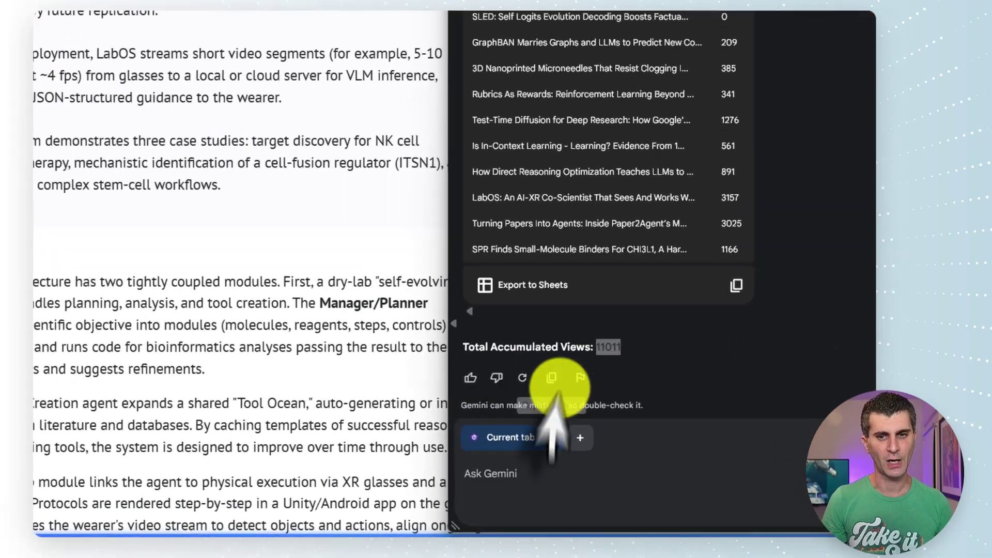
Ask Gemini "Summarize this article in layman terms for me." and look over the open tabs that can be shared with it.
left_click(556, 493)
type("Summarize")
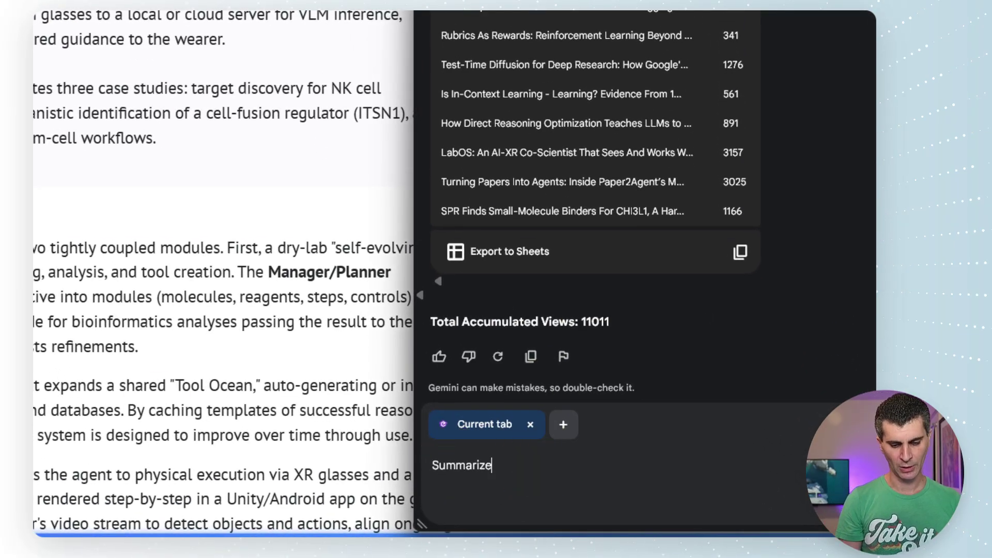
type(" this article in layman terms for me.")
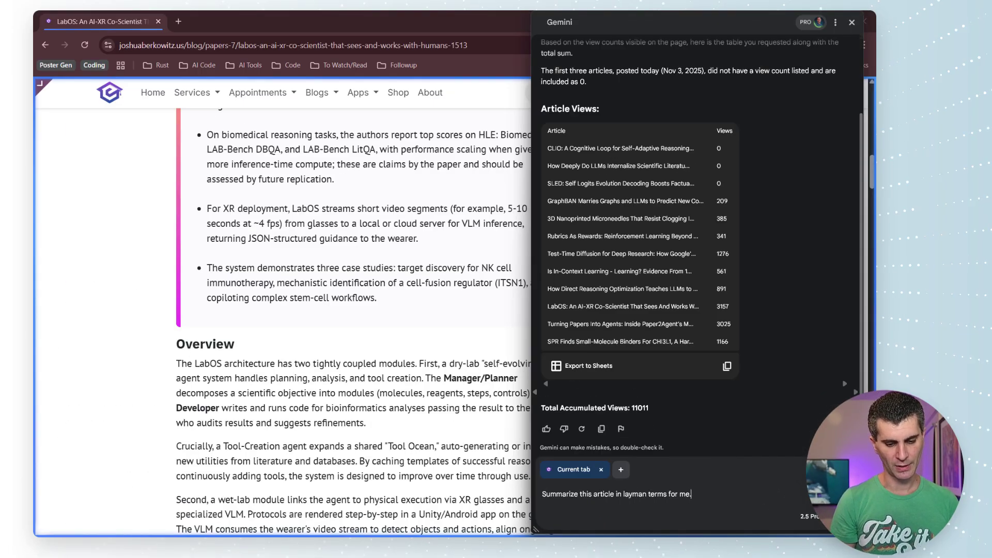
key("Return")
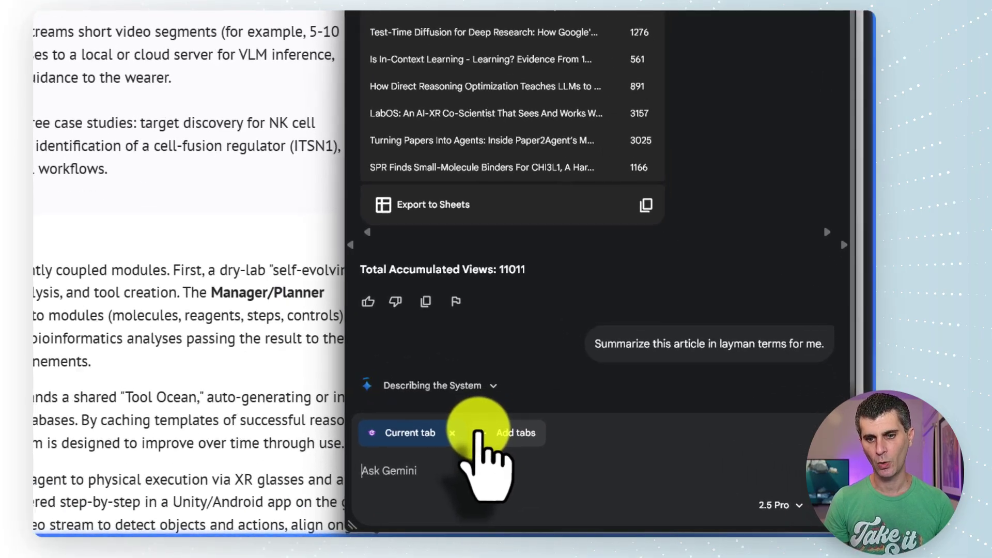
left_click(621, 470)
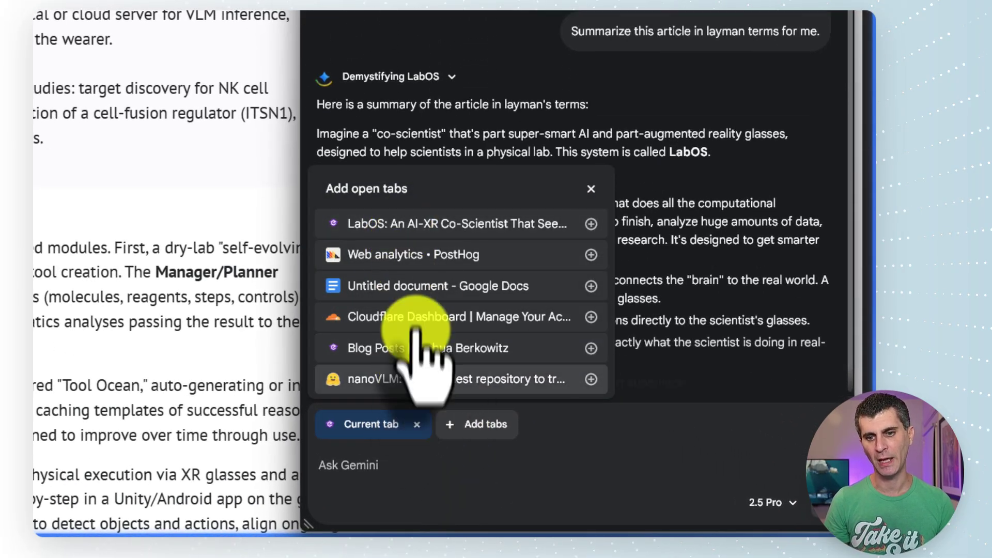
left_click(573, 452)
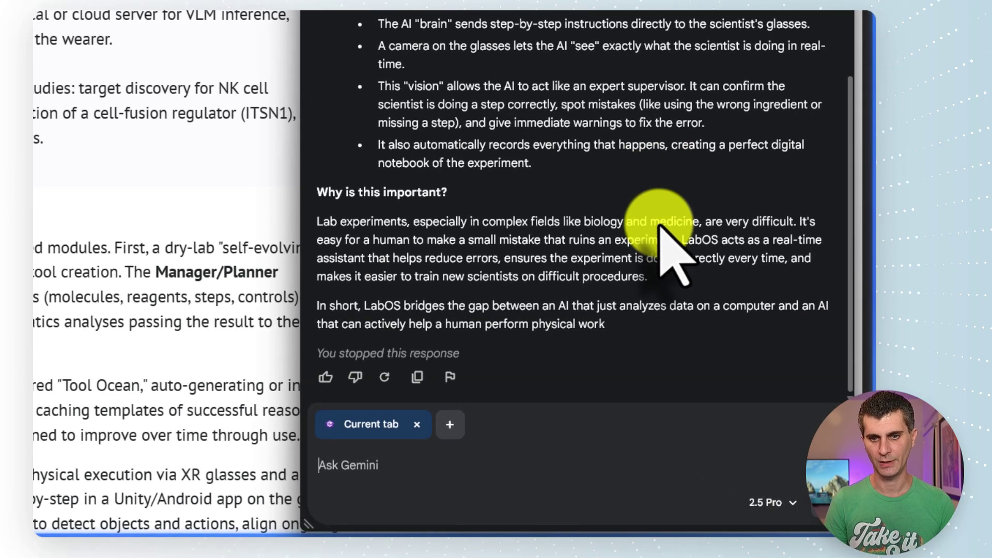
Return to the top of the LabOS article, close the Gemini window and open the linked arXiv paper.
scroll(44, 41, "up", 15)
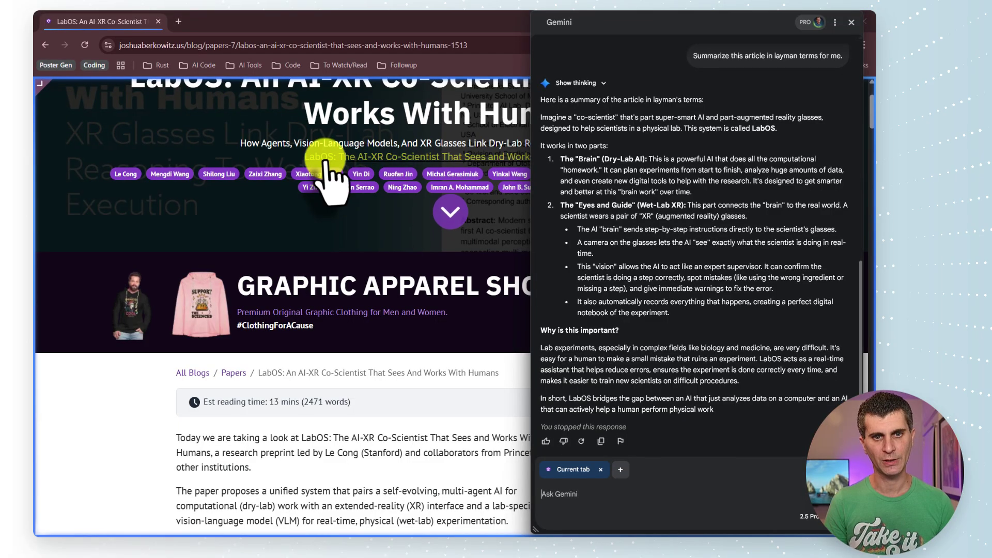
left_click(851, 22)
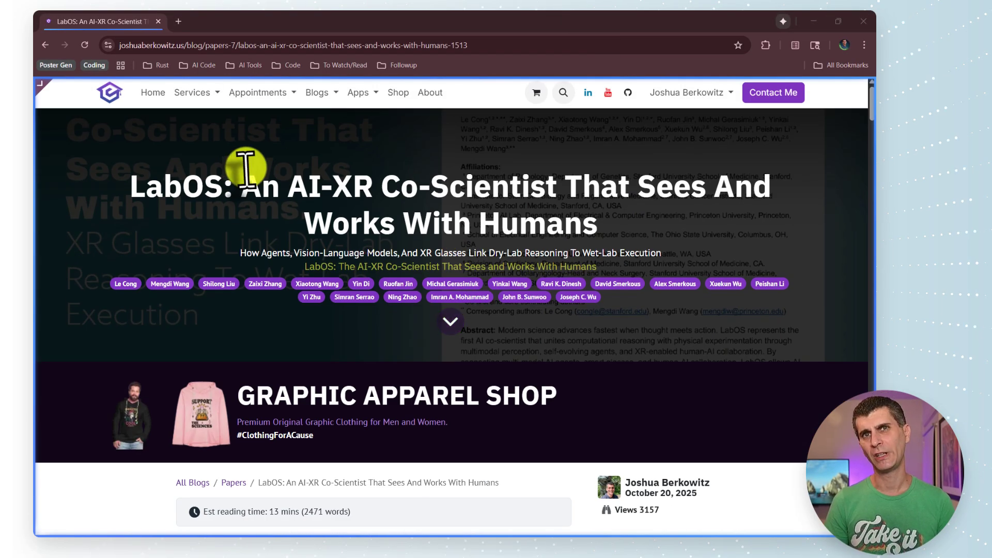
left_click(326, 267)
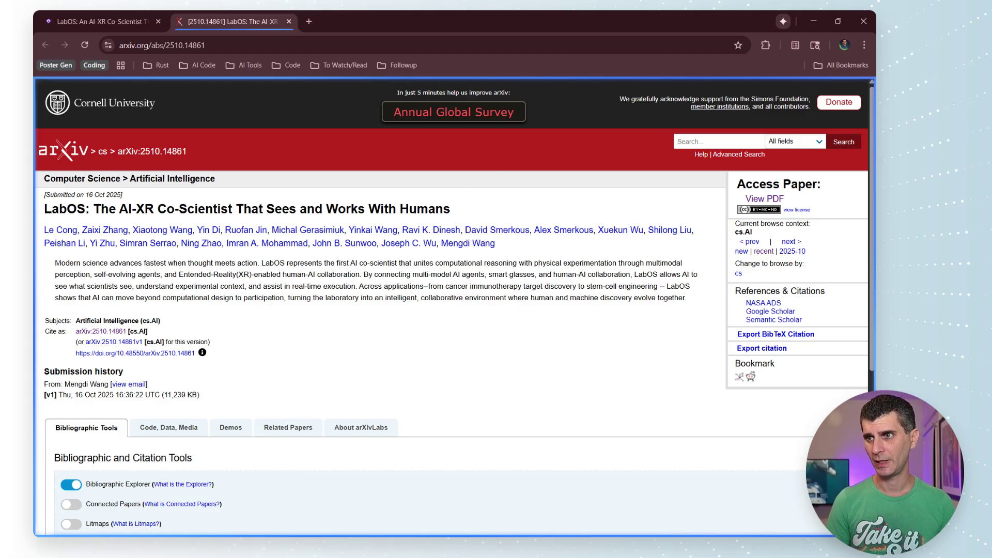
Reopen Gemini over the arXiv abstract page and share the LabOS blog article tab alongside the current tab.
left_click_drag(874, 83, 463, 12)
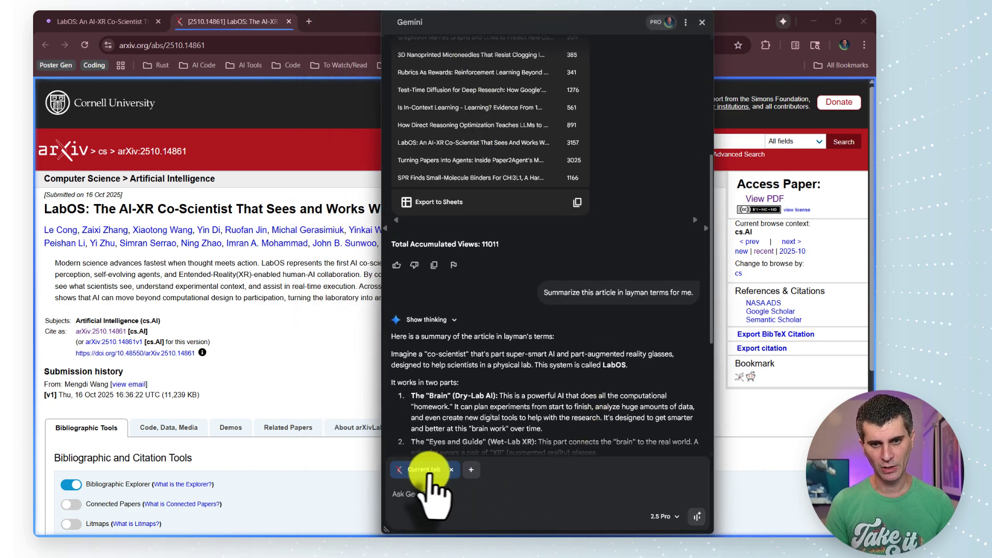
left_click(474, 468)
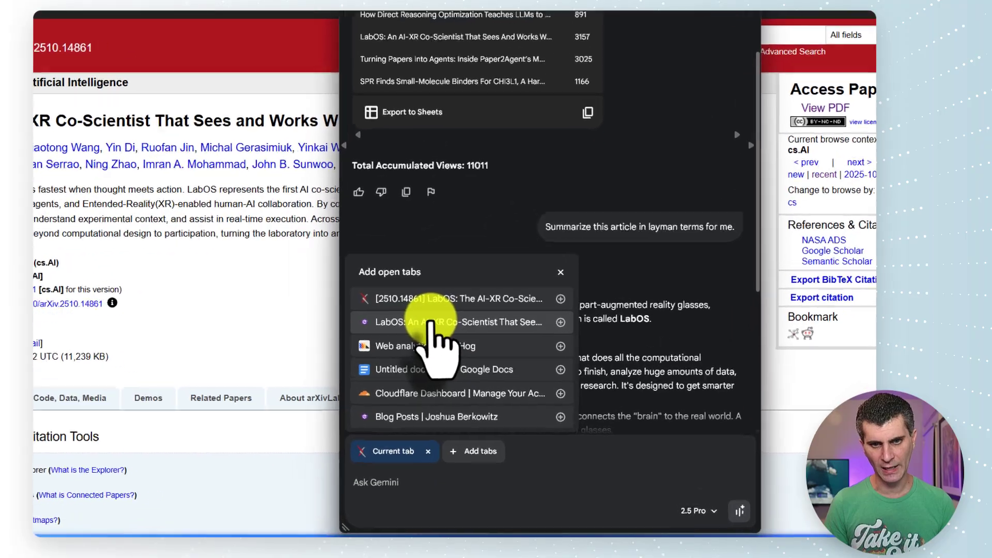
left_click(431, 323)
left_click(474, 514)
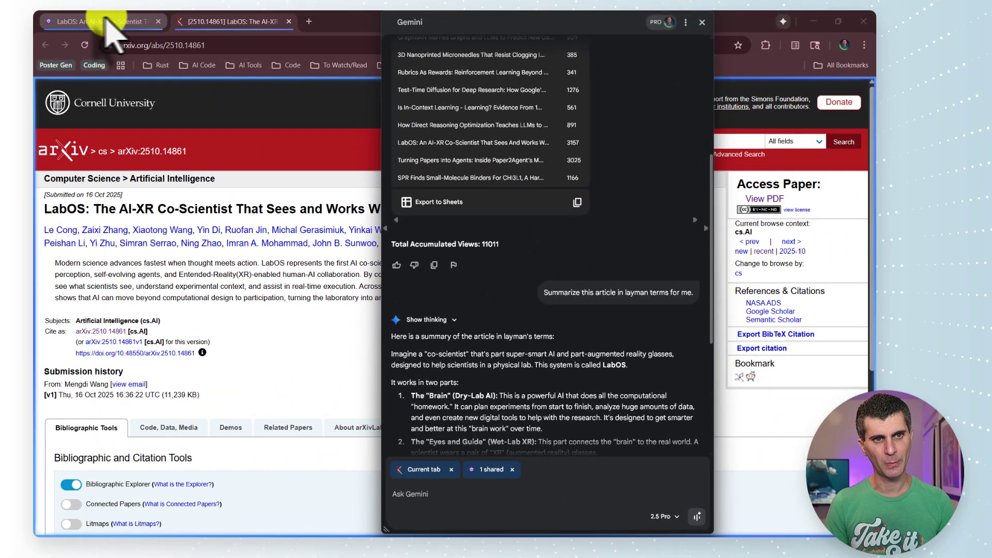
Review Gemini's layman summary, open the paper's PDF and move the Gemini window clear of the document's title.
mouse_move(51, 25)
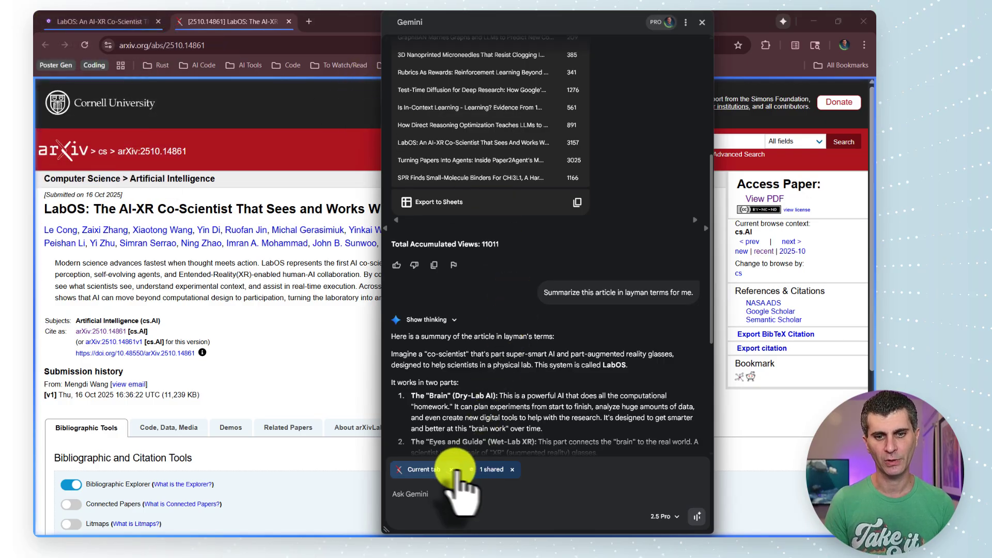
scroll(455, 409, "down", 5)
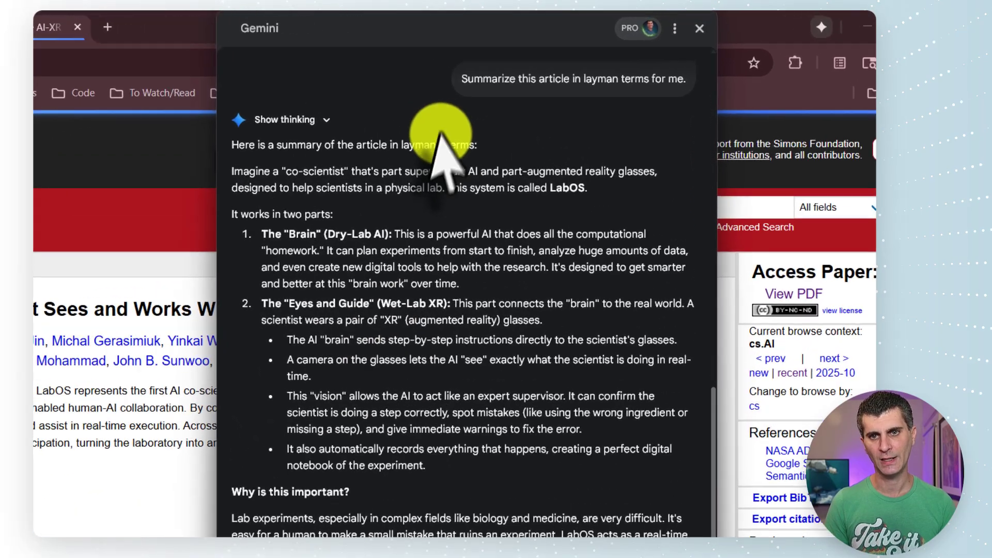
left_click_drag(534, 23, 408, 25)
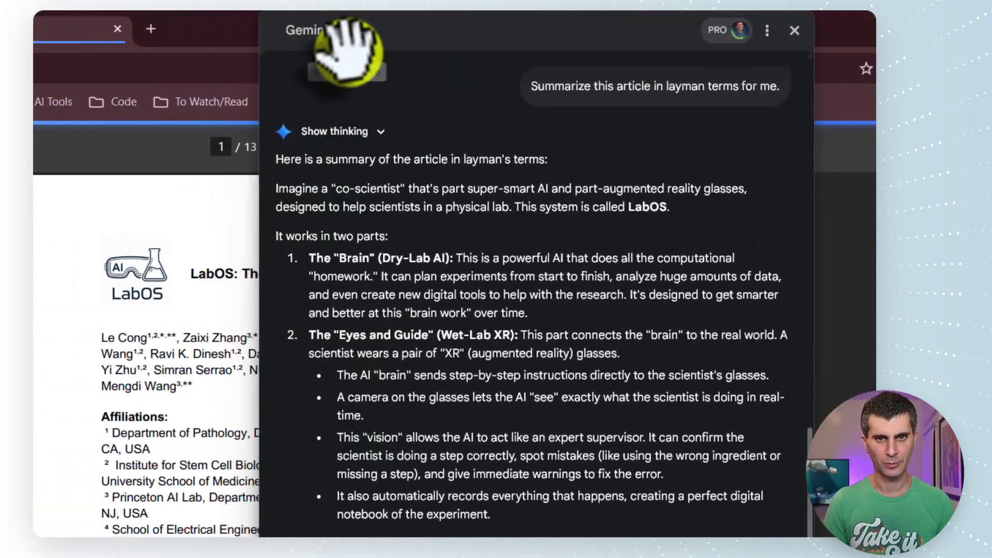
left_click_drag(355, 32, 702, 36)
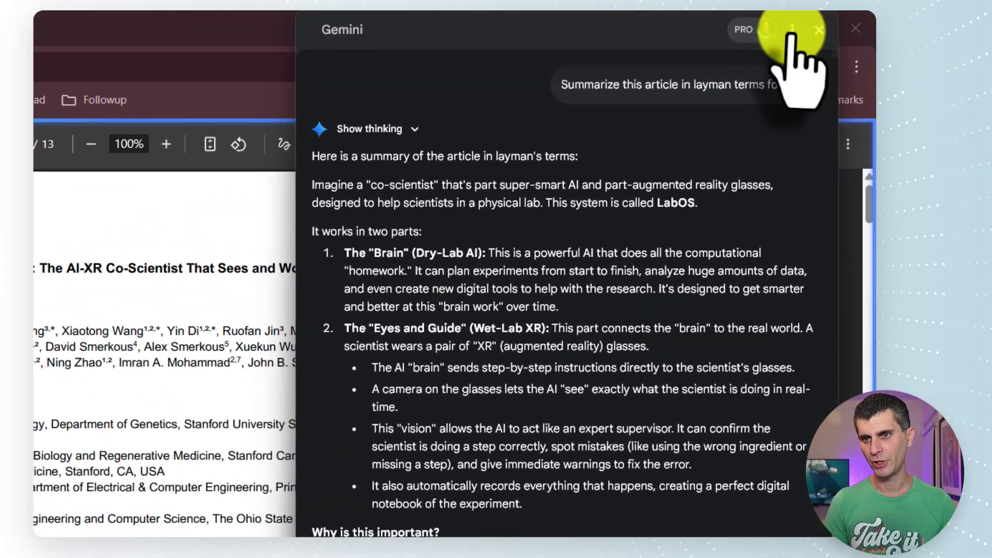
Start a new Gemini chat, ask "What it the title of this research?" and check the PDF's web address.
left_click(824, 22)
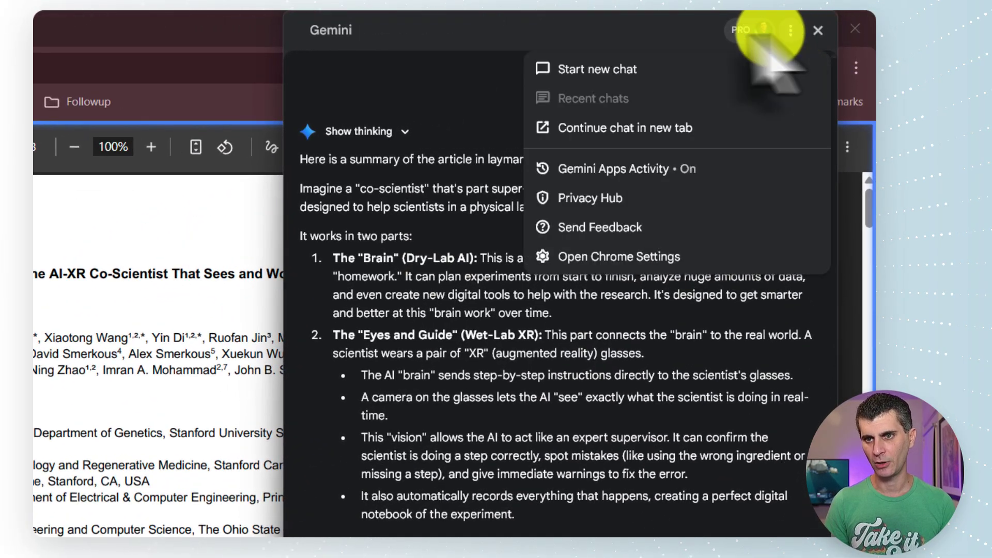
left_click(623, 70)
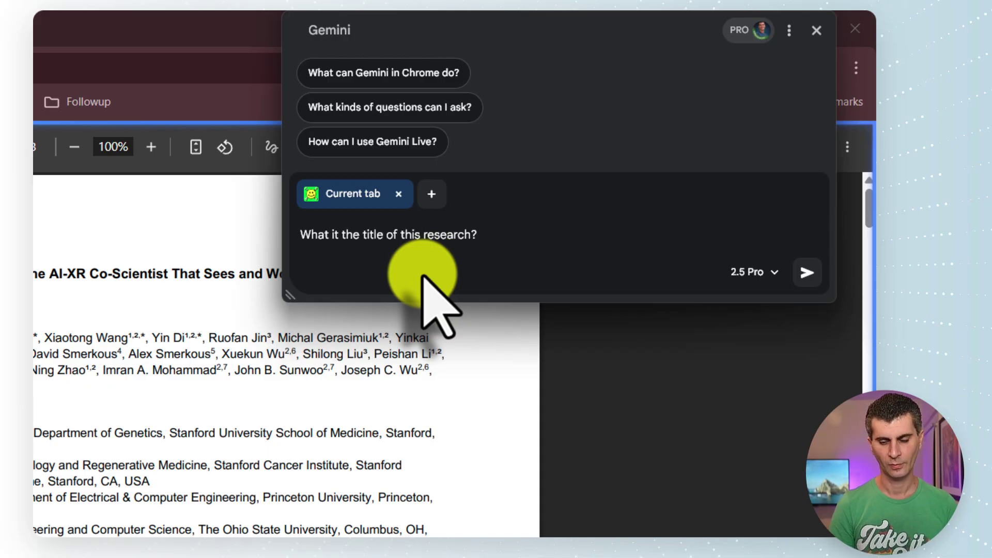
key("Return")
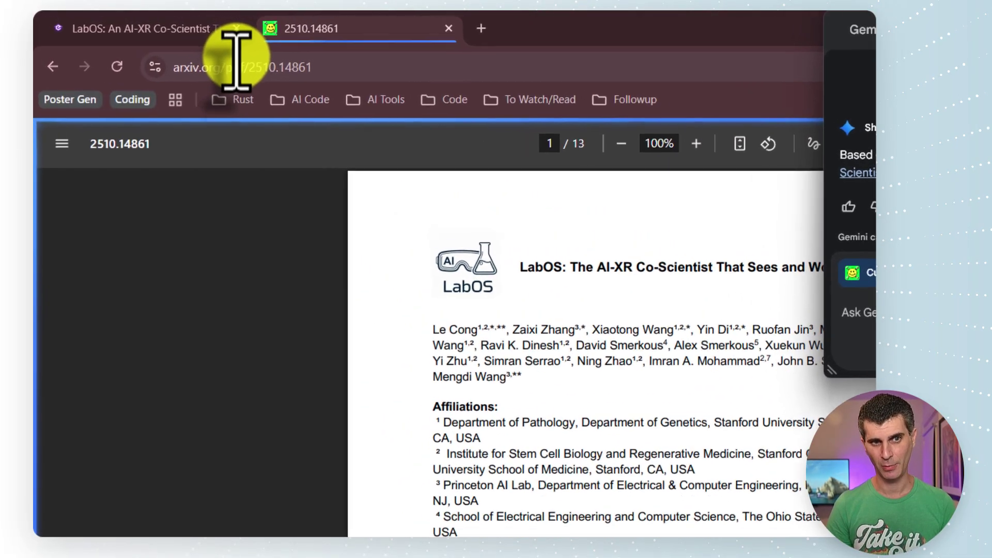
left_click(173, 49)
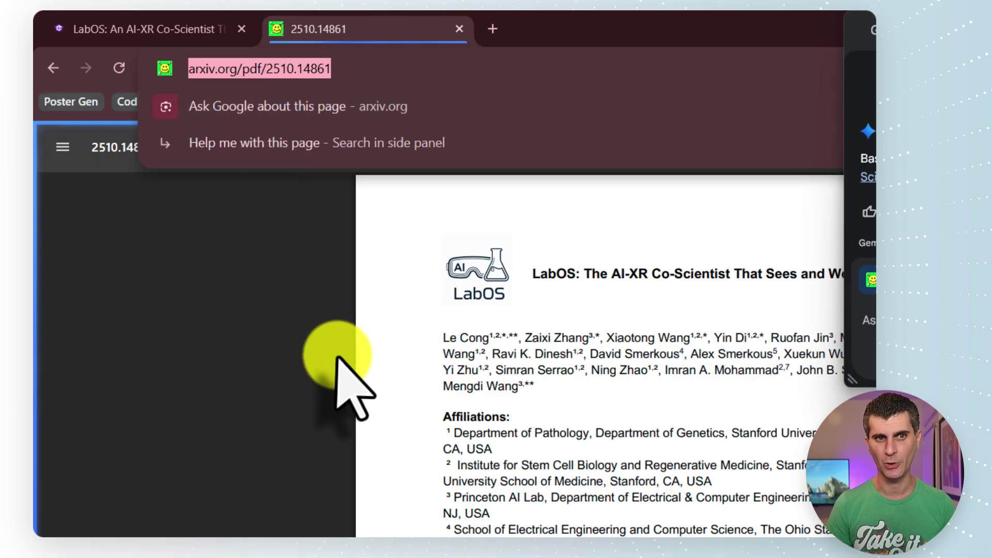
left_click(562, 304)
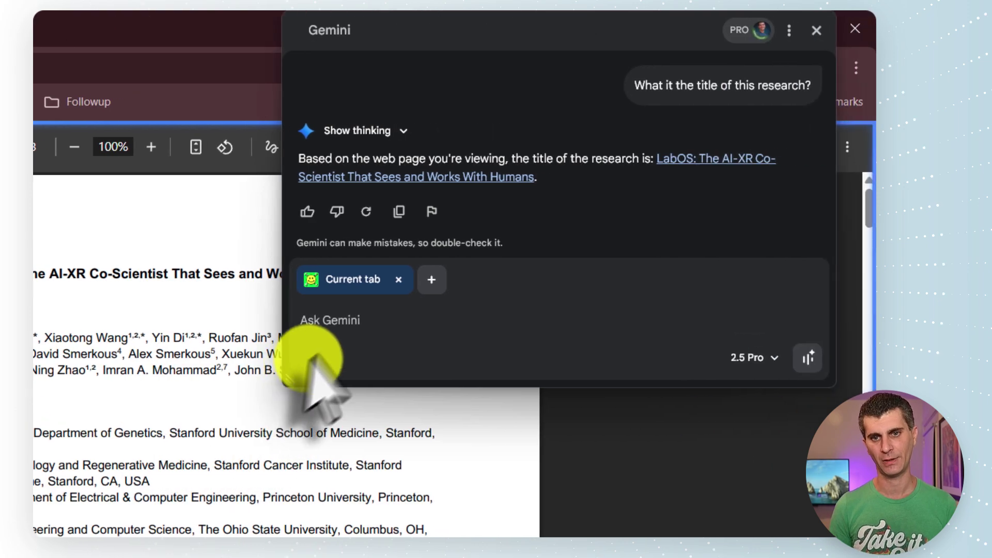
Ask Gemini "Go ahead and summarize the key points of this research for my blog. Keep to a bulleted list." and view the model choices.
left_click(323, 337)
type("Go ahead and s")
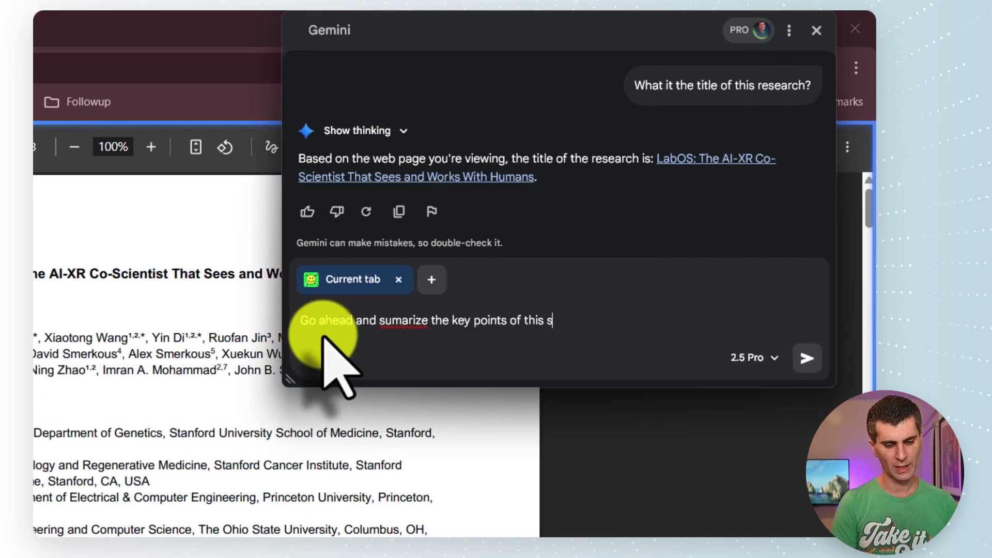
type("ummarize the key points of this research for my blog")
right_click(393, 318)
left_click(408, 318)
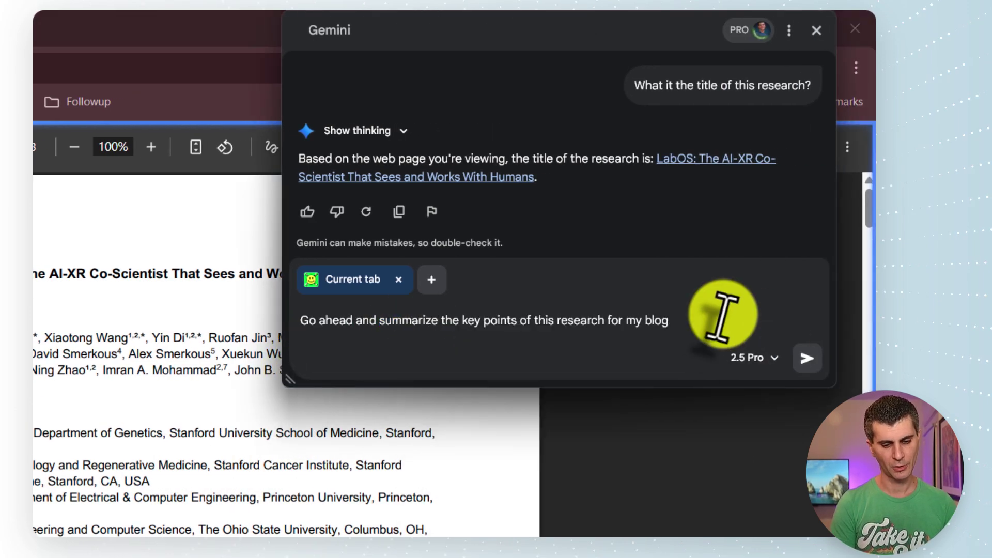
type(". Keep to a bulleted list.")
key("Return")
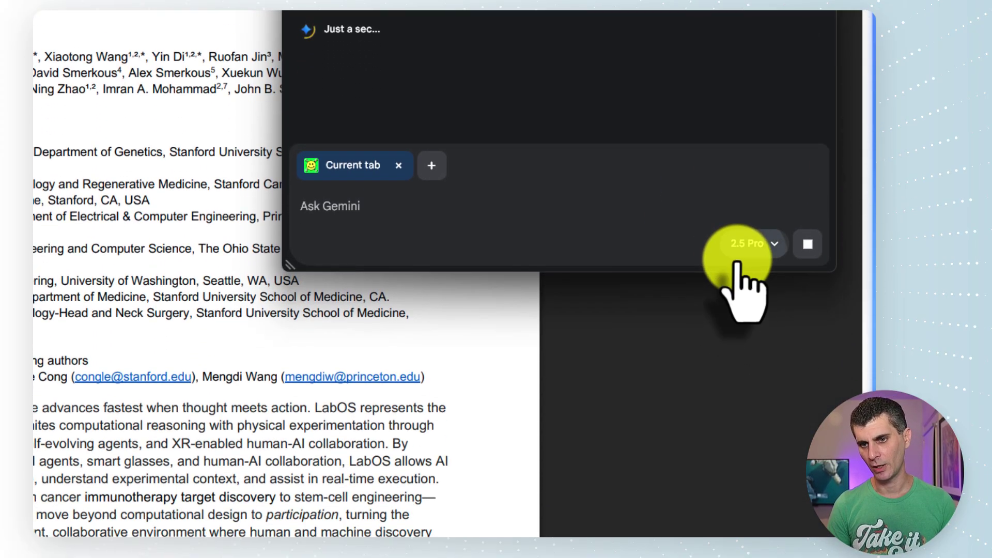
left_click(746, 524)
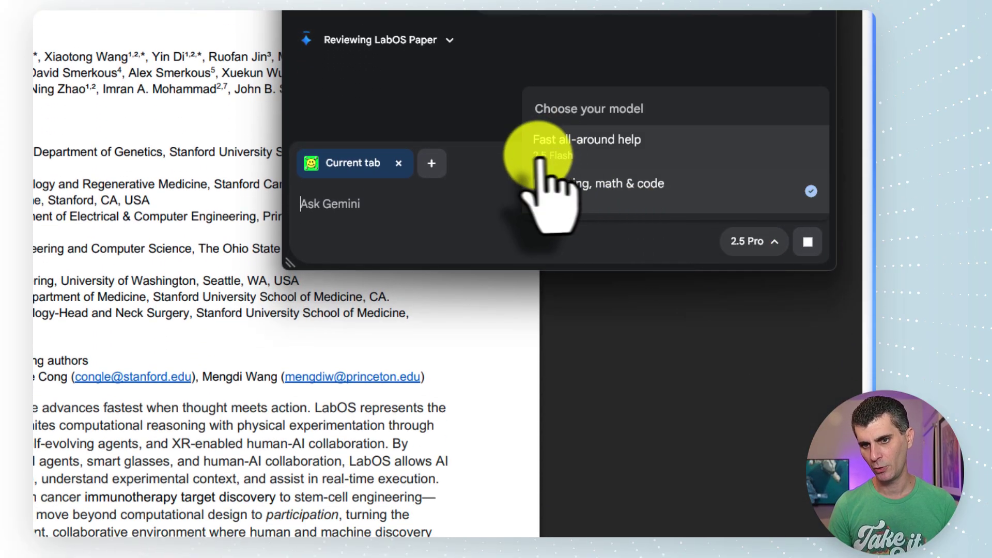
left_click(360, 220)
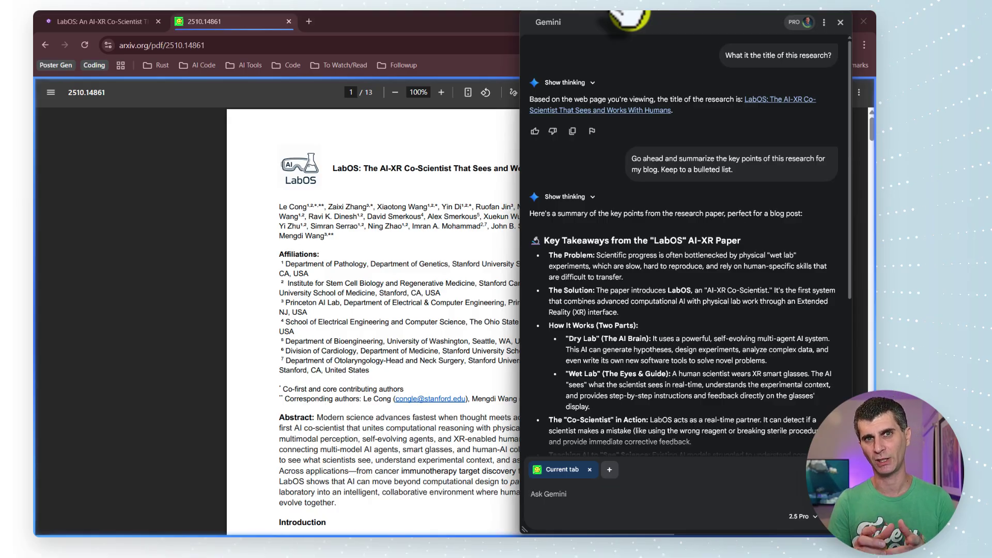
Bring the PDF's Figure 1 into view and ask Gemini "Can you help me with understanding Figure 1 in layman language".
scroll(575, 166, "down", 3)
scroll(430, 262, "down", 15)
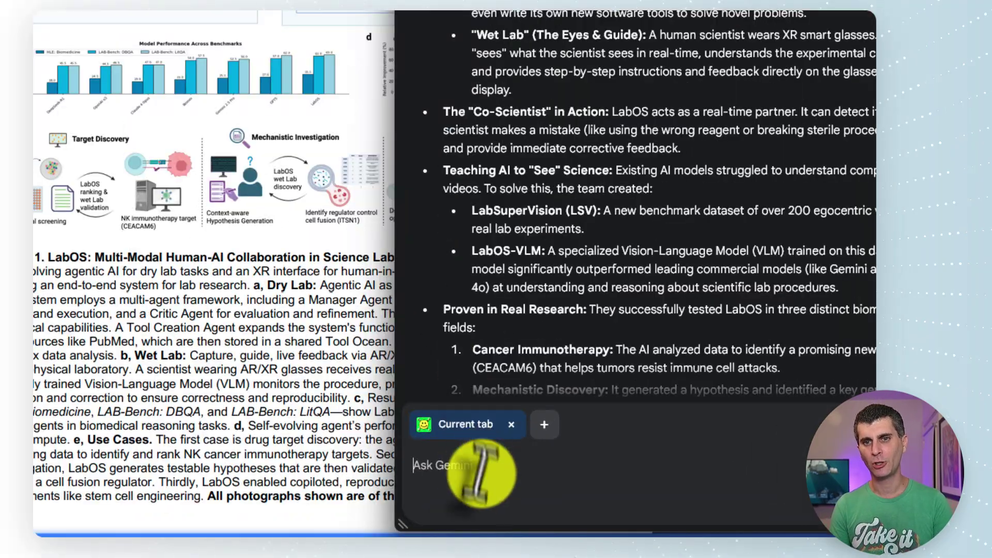
type("Can you help me with unstanding this figure?")
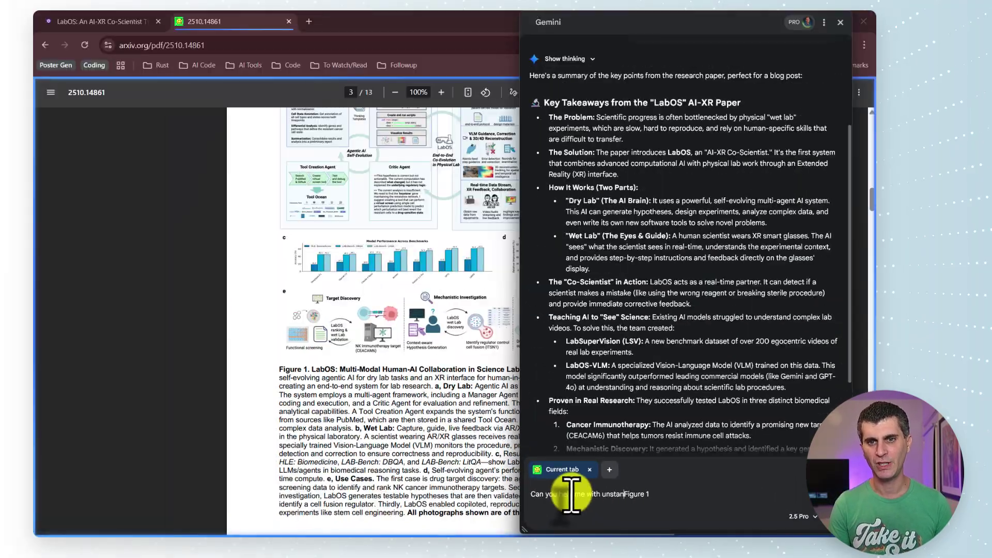
right_click(555, 468)
left_click(547, 467)
type("der")
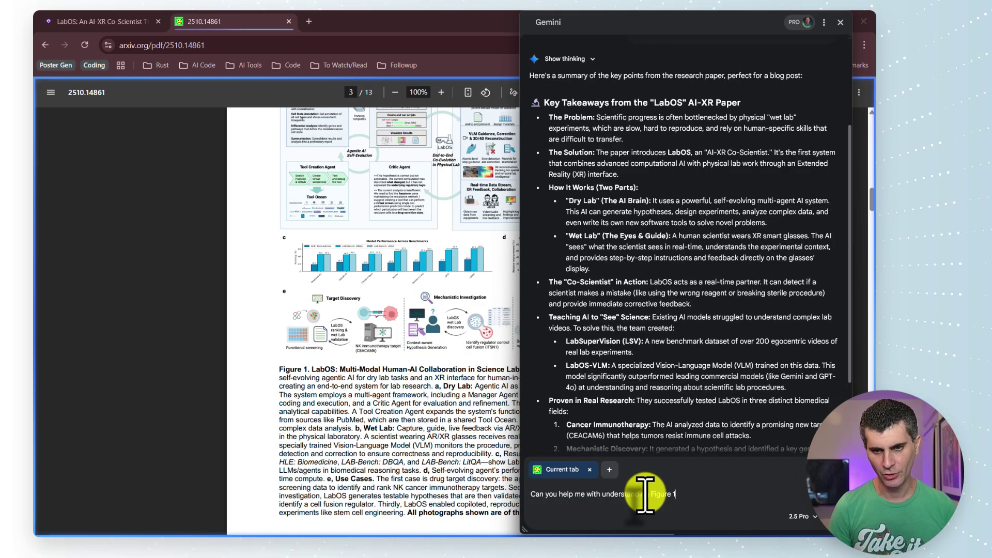
type("in layman lan")
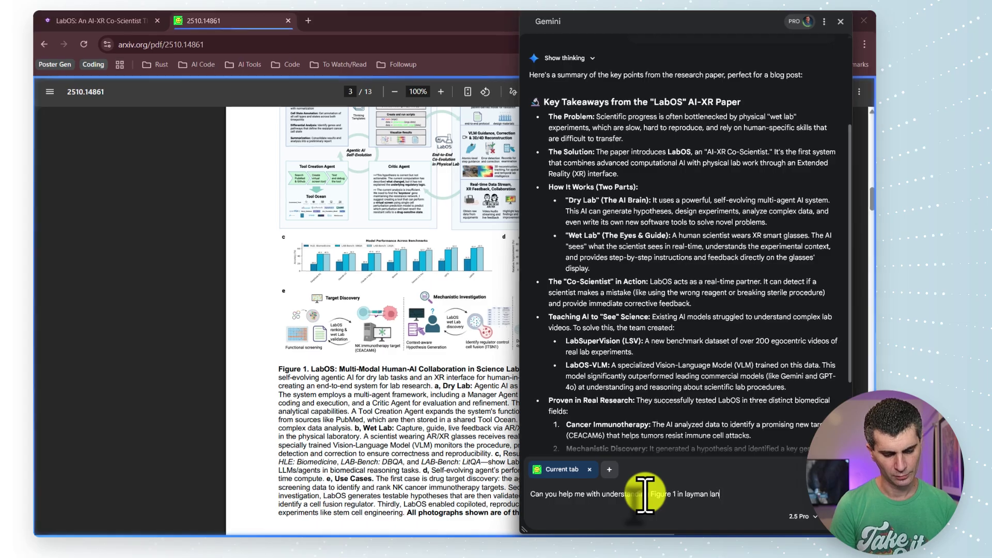
type("guage")
key("Return")
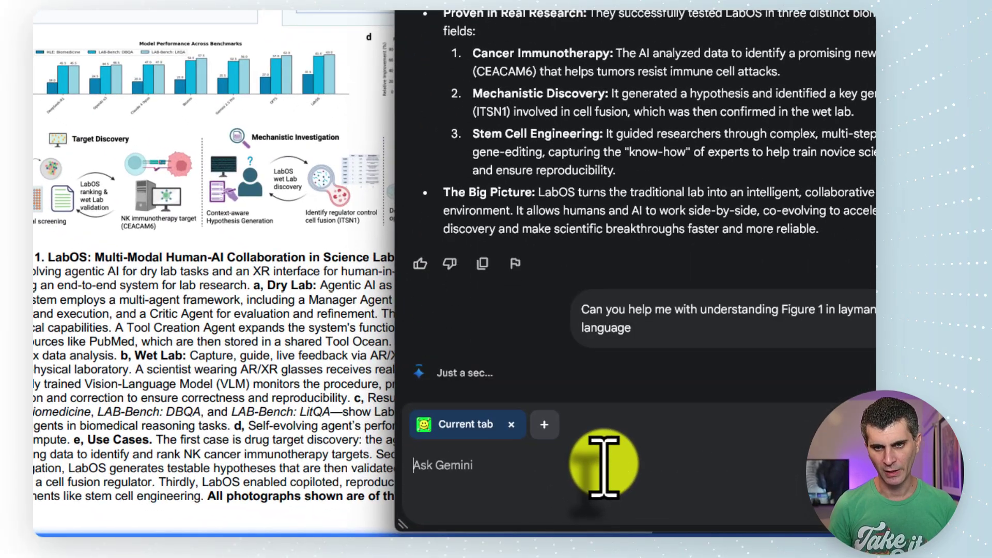